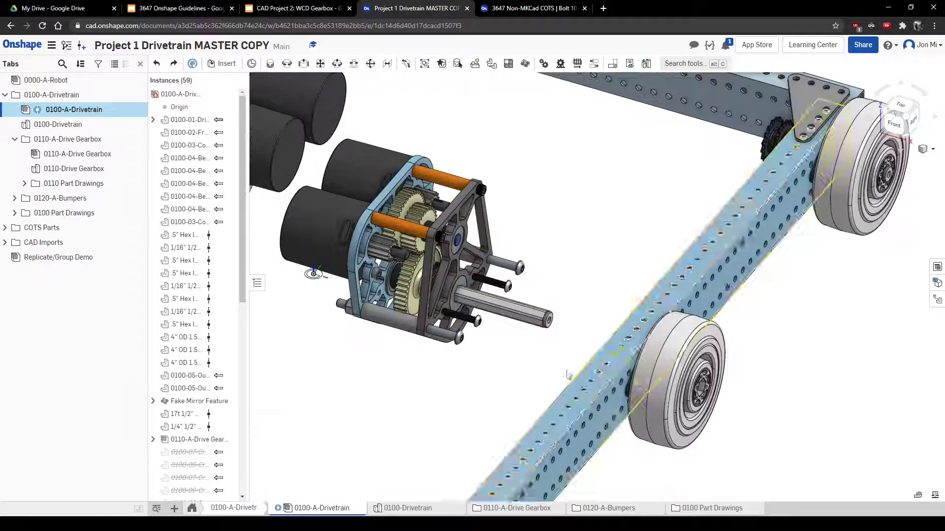
Step: Examine the drive gearbox, its mounting bolts and output shaft in relation to the drive rail and centre wheel
scroll(444, 301, up, 2)
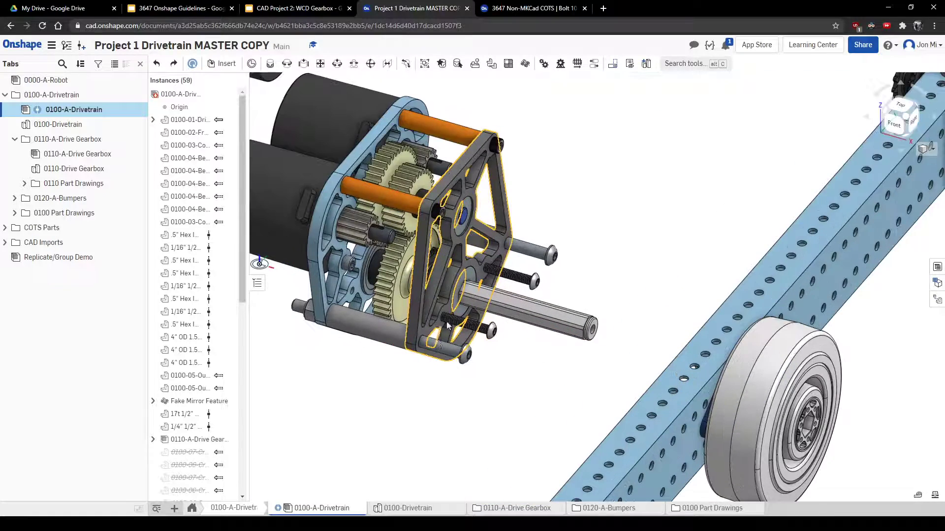
scroll(655, 369, down, 3)
mouse_move(657, 374)
right_down()
mouse_move(687, 373)
mouse_move(672, 369)
right_up()
scroll(672, 369, down, 1)
middle_drag(672, 369, 589, 334)
right_drag(590, 335, 619, 329)
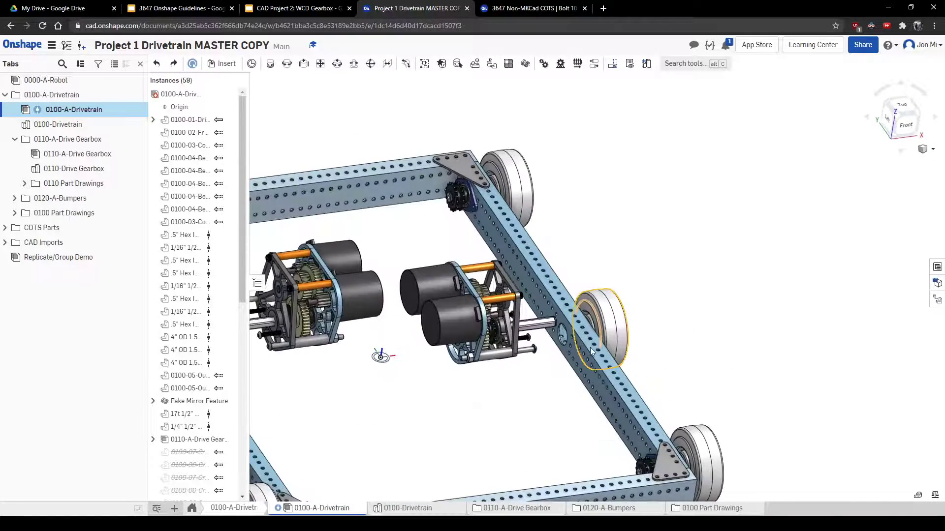
scroll(549, 327, up, 4)
right_drag(431, 314, 401, 313)
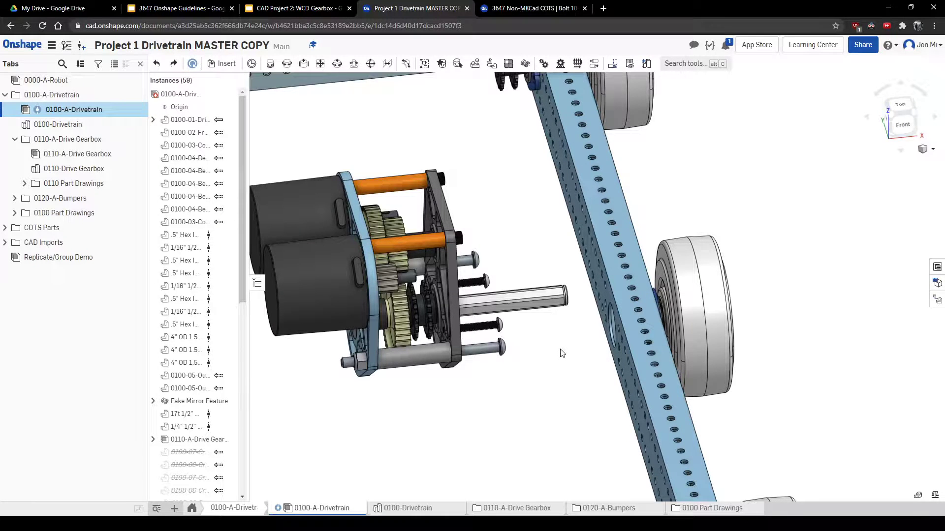
Step: Add a Fastened mate joining the gearbox's output shaft hex bearing to the centre bearing bore on the drive rail's inner face
key(m)
right_drag(528, 339, 457, 315)
scroll(433, 290, up, 5)
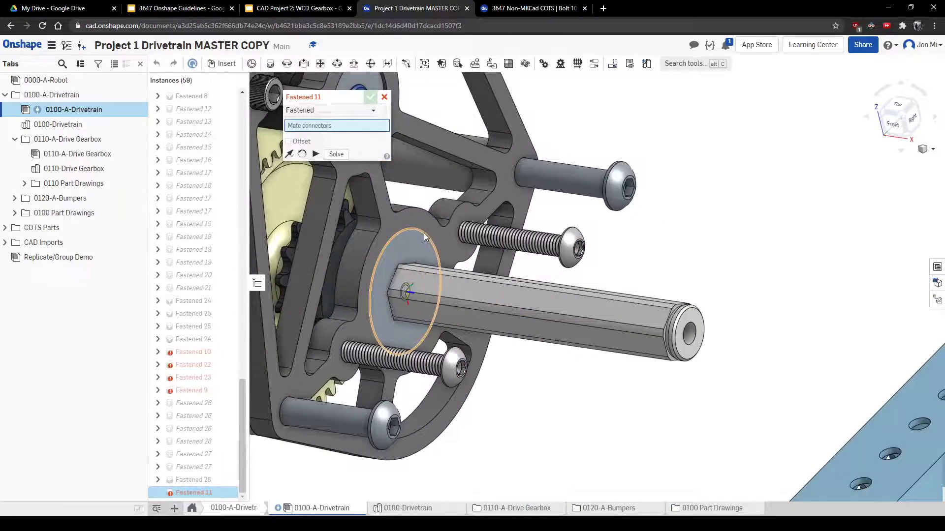
click(424, 233)
scroll(549, 358, down, 5)
right_drag(548, 358, 649, 347)
scroll(653, 347, up, 5)
click(592, 323)
scroll(592, 324, down, 5)
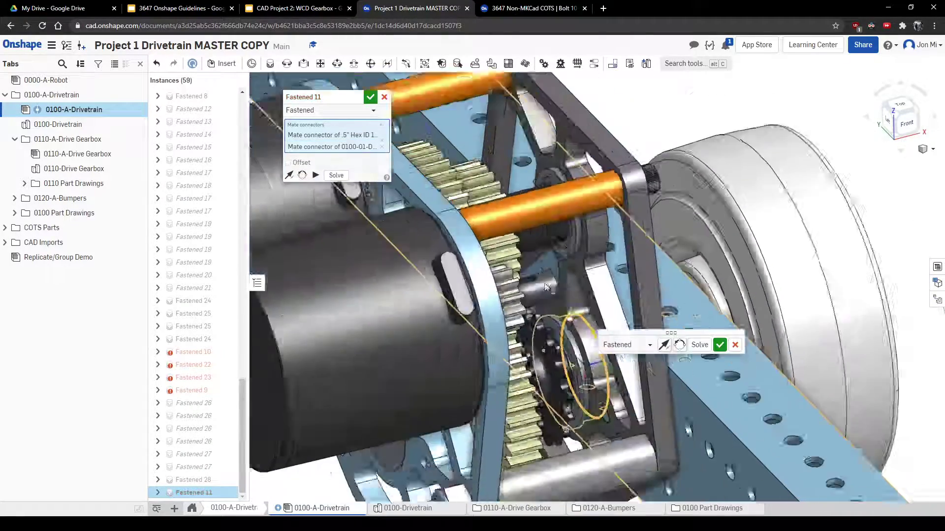
click(370, 97)
Step: Edit the 0100-01-Drive Rail part in a new assembly context
right_drag(536, 326, 560, 343)
scroll(550, 309, down, 3)
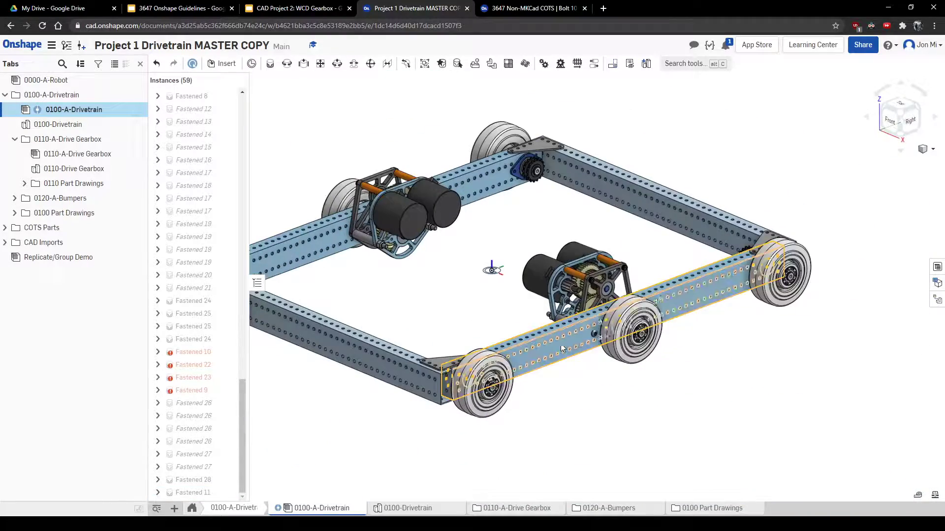
right_click(560, 344)
mouse_move(687, 239)
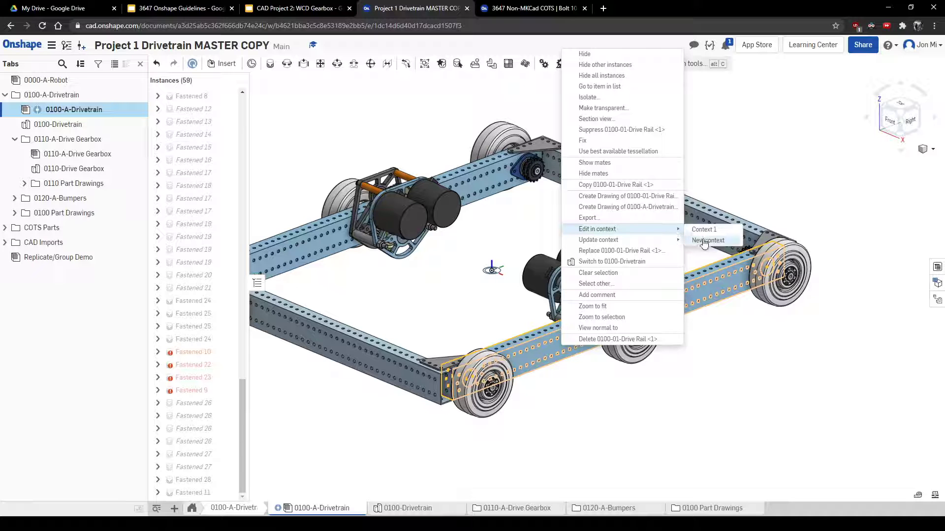
click(704, 241)
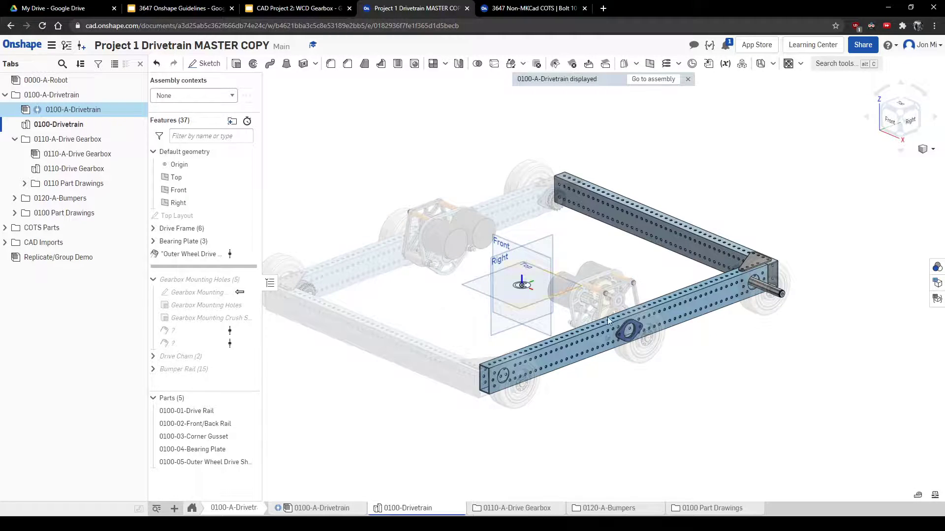
Step: Start a sketch on the drive rail's inner side face and draw a 0.257 in diameter circle near the gearbox's lower spacer
scroll(634, 338, up, 5)
right_drag(618, 343, 644, 320)
key(s)
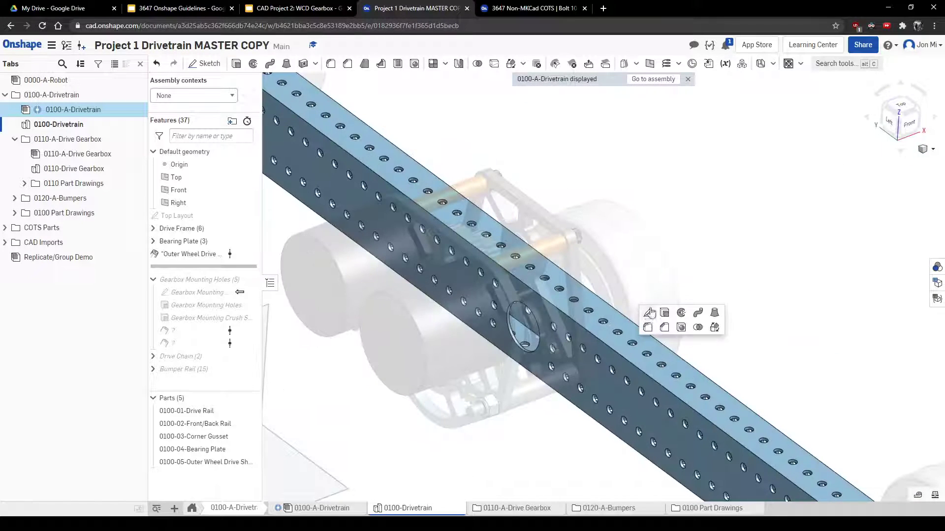
click(648, 313)
click(601, 383)
key(s)
key(c)
scroll(605, 388, up, 5)
click(636, 344)
key(Escape)
middle_drag(629, 348, 622, 311)
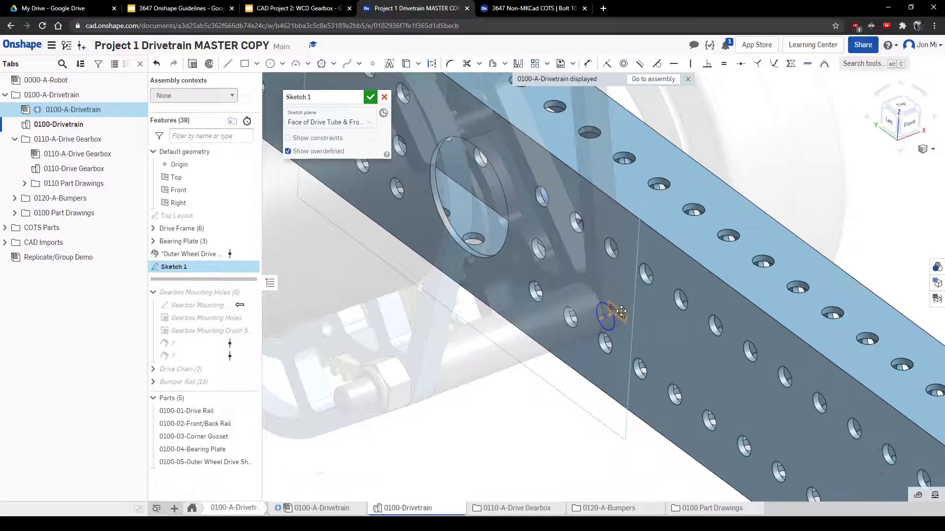
Step: Make the 0.257 in circle concentric with the gearbox spacer and draw a 0.201 in circle at the bearing plate's bolt hole
click(599, 322)
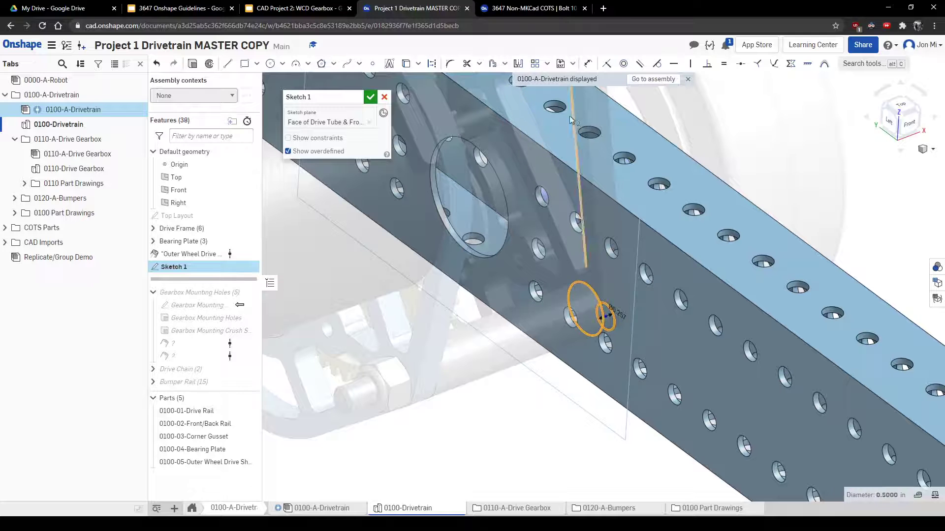
click(624, 68)
key(s)
click(590, 196)
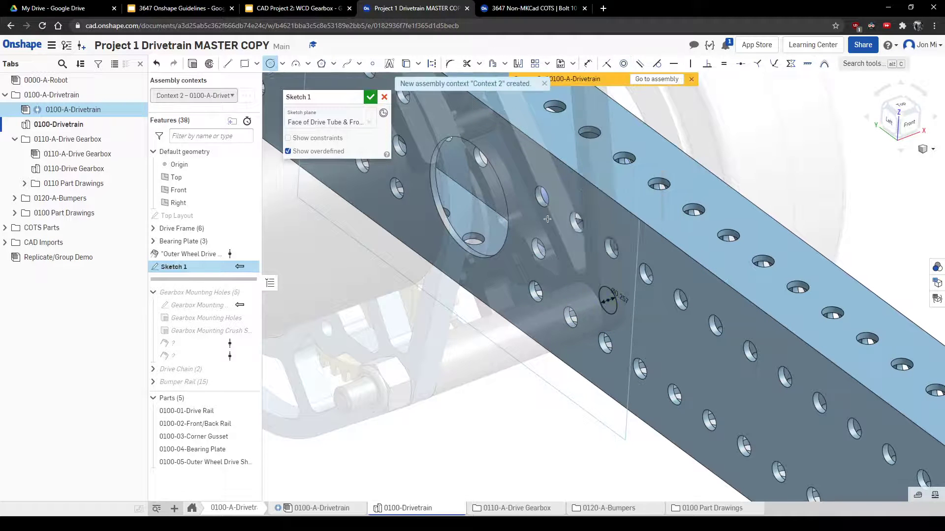
scroll(539, 240, up, 5)
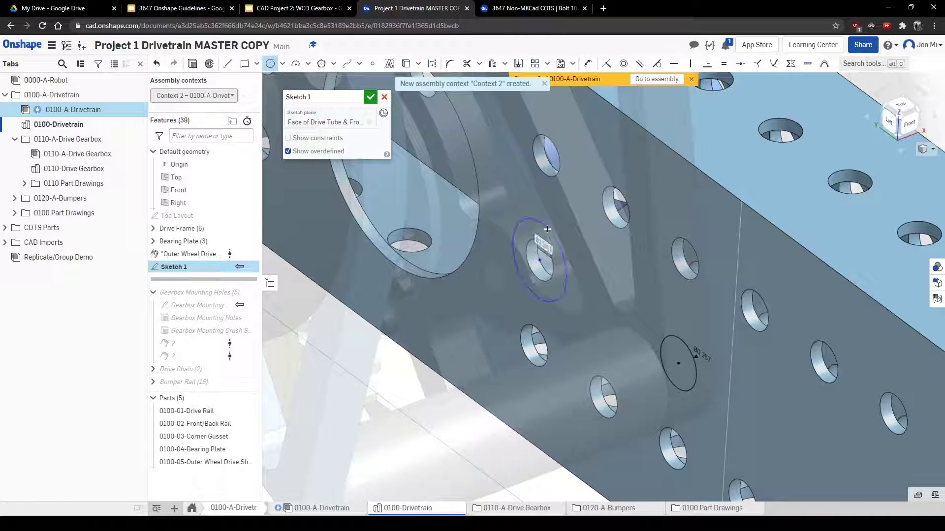
key(Escape)
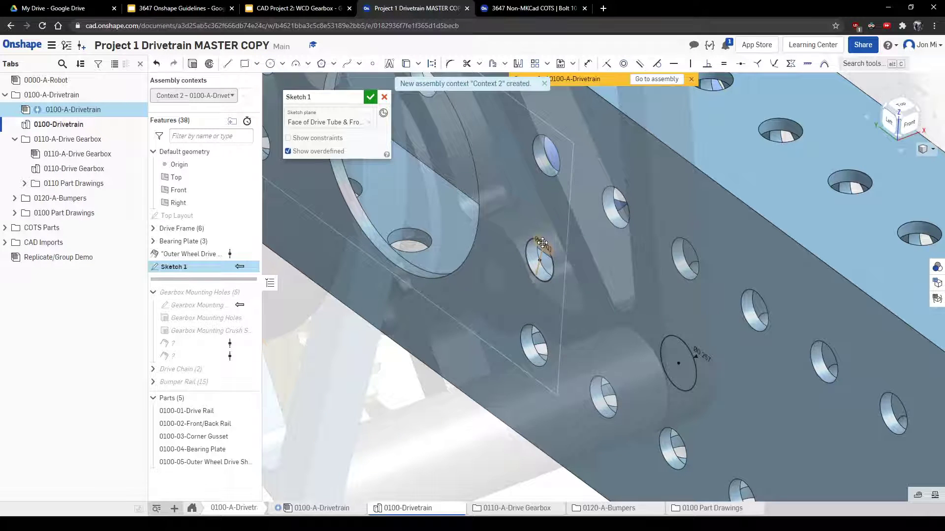
Step: Mirror the 0.257 in and 0.201 in circles about the Front plane
scroll(542, 243, down, 5)
key(s)
click(575, 311)
scroll(576, 310, down, 5)
scroll(595, 293, up, 5)
scroll(597, 292, up, 3)
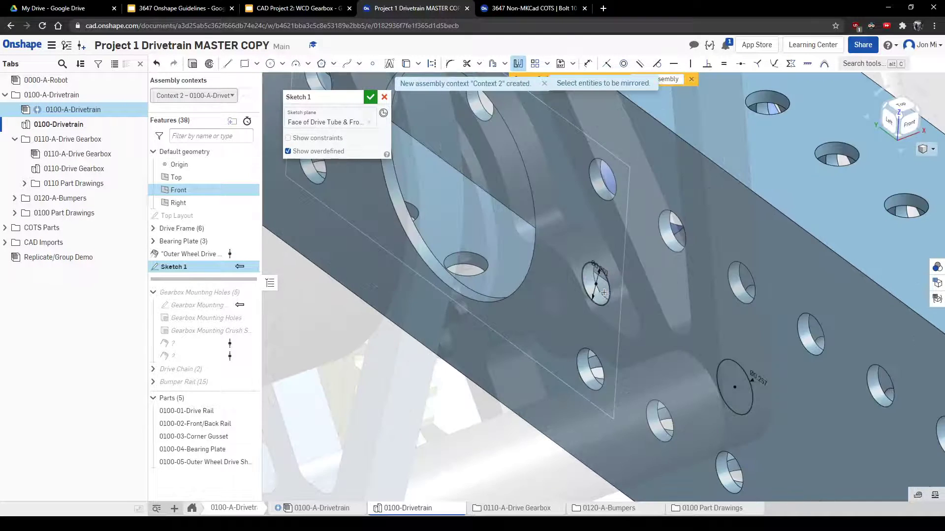
scroll(607, 295, down, 5)
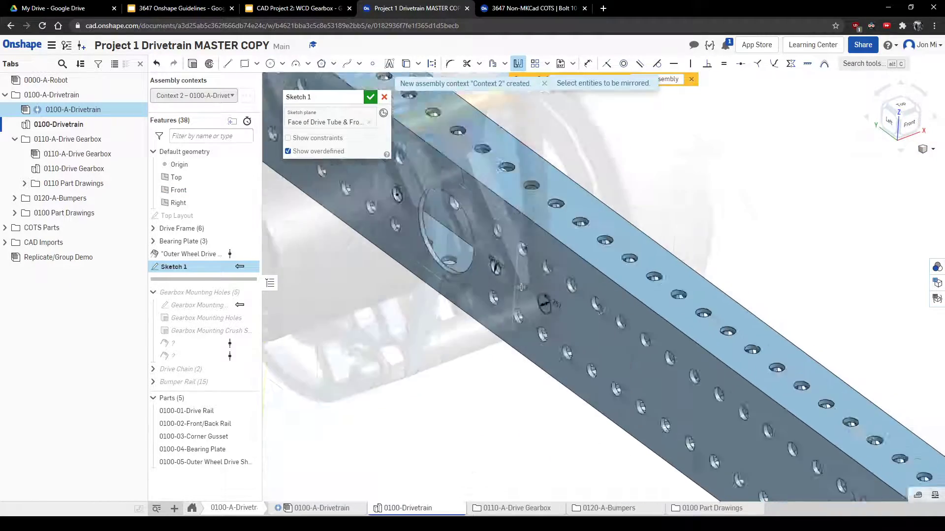
key(Escape)
Step: Dimension the horizontal distance from the 0.257 in circle's centre to the origin and finish the sketch
scroll(584, 268, down, 4)
right_drag(585, 269, 501, 249)
scroll(532, 263, up, 3)
key(n)
scroll(568, 300, up, 3)
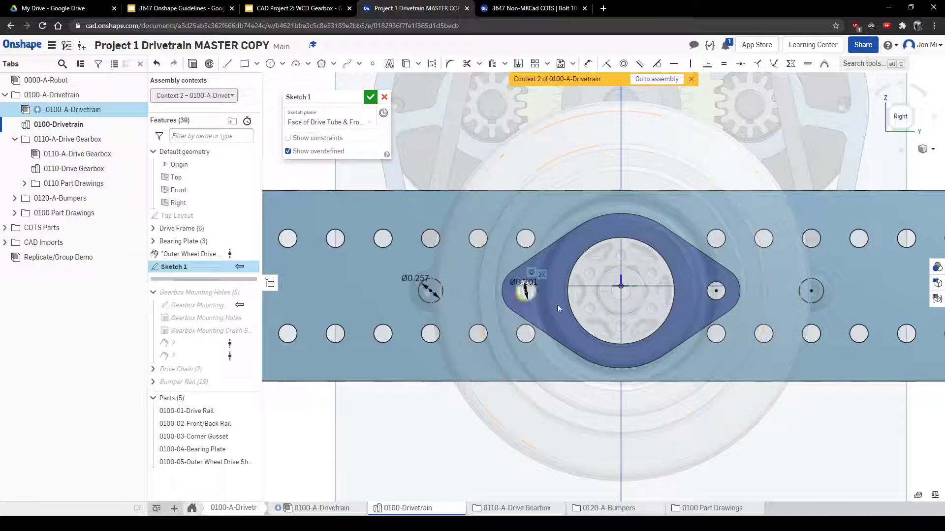
key(u)
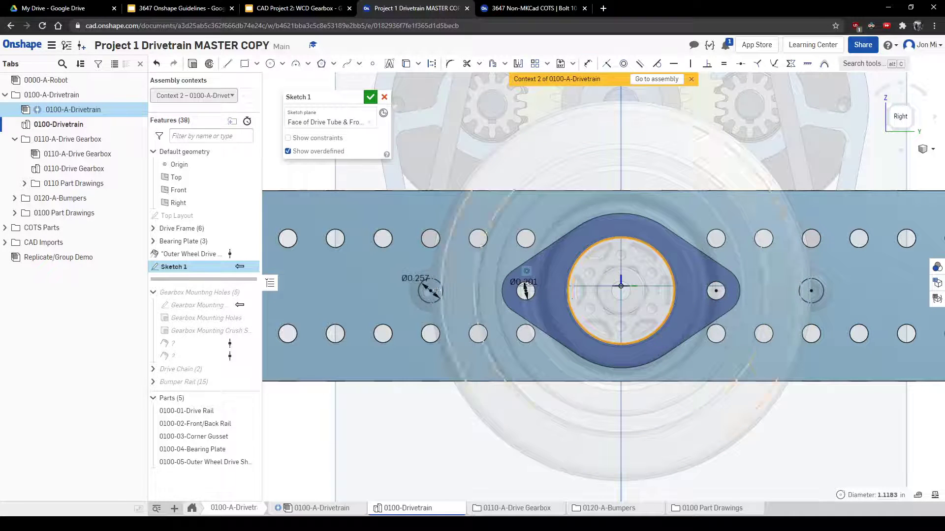
click(621, 287)
scroll(523, 396, down, 3)
click(518, 442)
key(Return)
scroll(532, 366, down, 3)
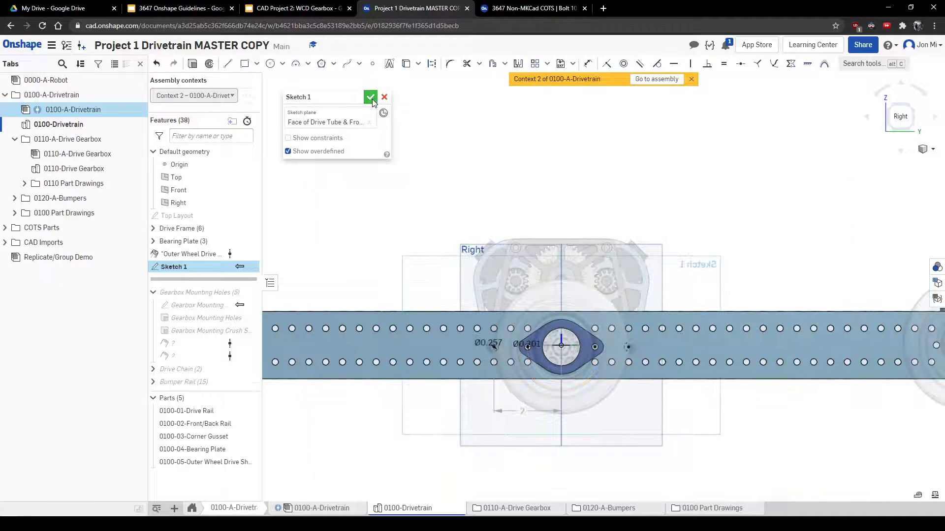
click(370, 97)
Step: Examine the sketched mounting holes against the rail's existing hole pattern and the gearbox's lower spacer
mouse_move(525, 337)
right_down()
mouse_move(541, 344)
mouse_move(543, 358)
mouse_move(495, 342)
mouse_move(497, 353)
right_up()
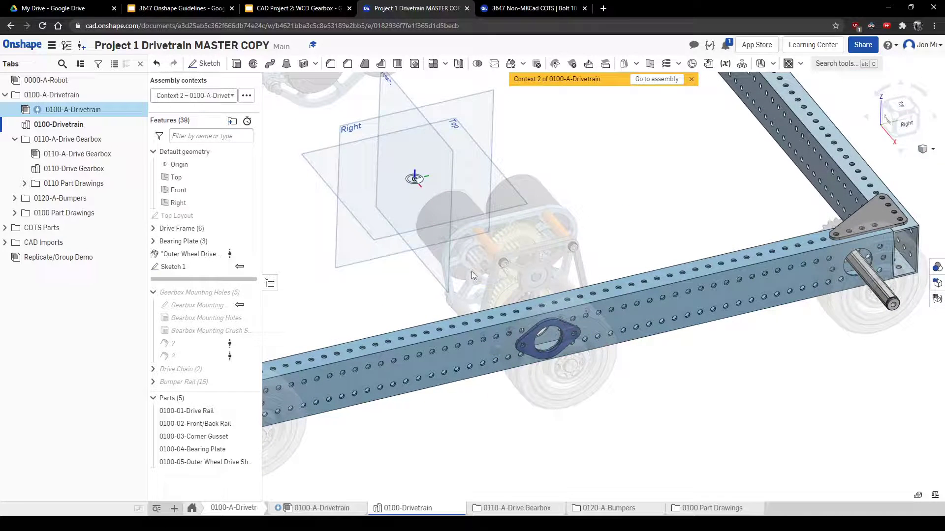
scroll(492, 295, up, 2)
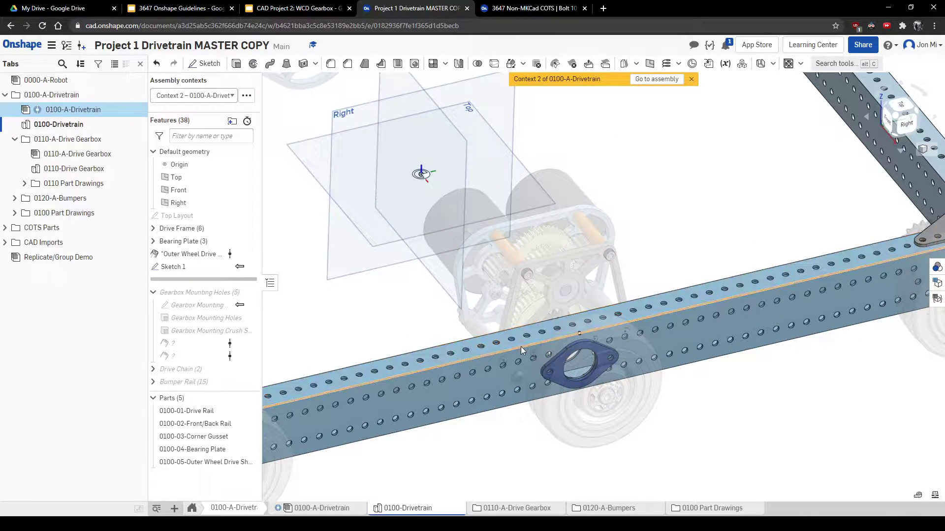
scroll(521, 346, up, 3)
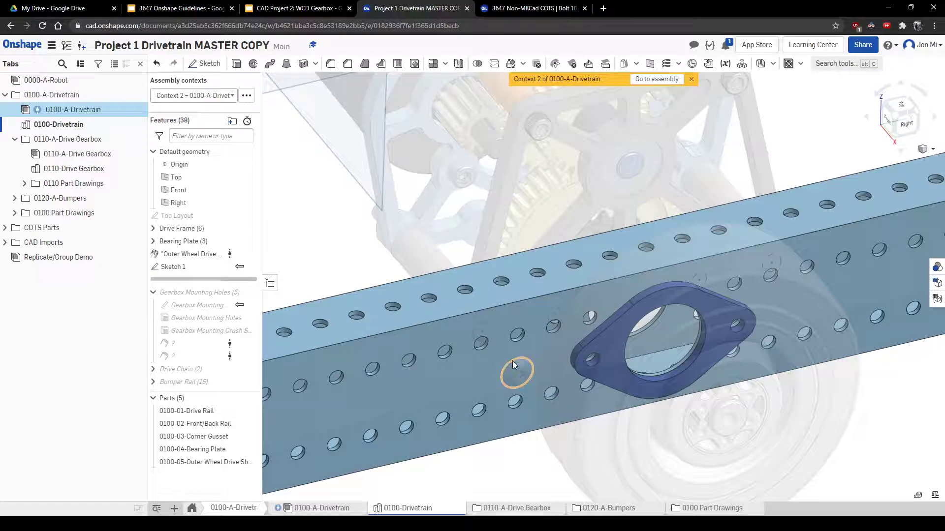
click(488, 323)
right_drag(428, 306, 557, 347)
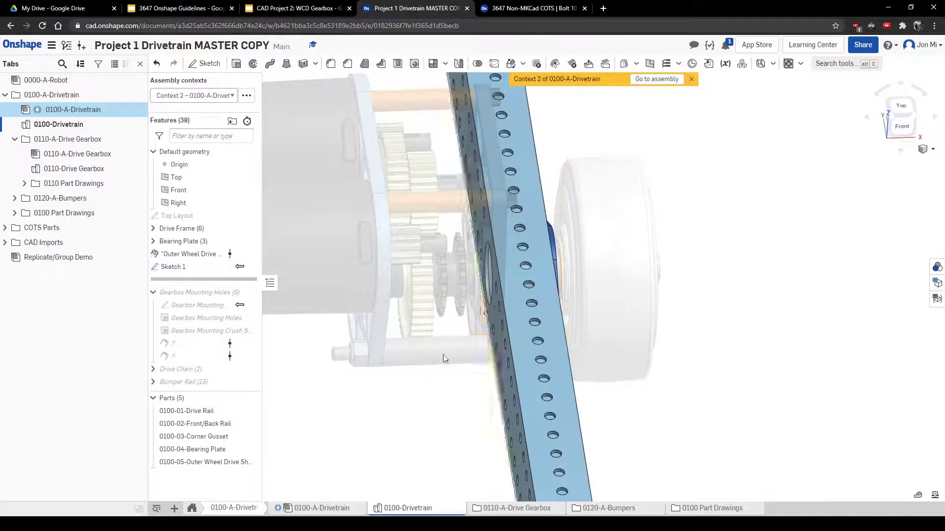
scroll(418, 359, up, 3)
right_drag(432, 373, 450, 392)
click(450, 391)
Step: Open the 0110-Drive Gearbox part studio
scroll(462, 432, down, 5)
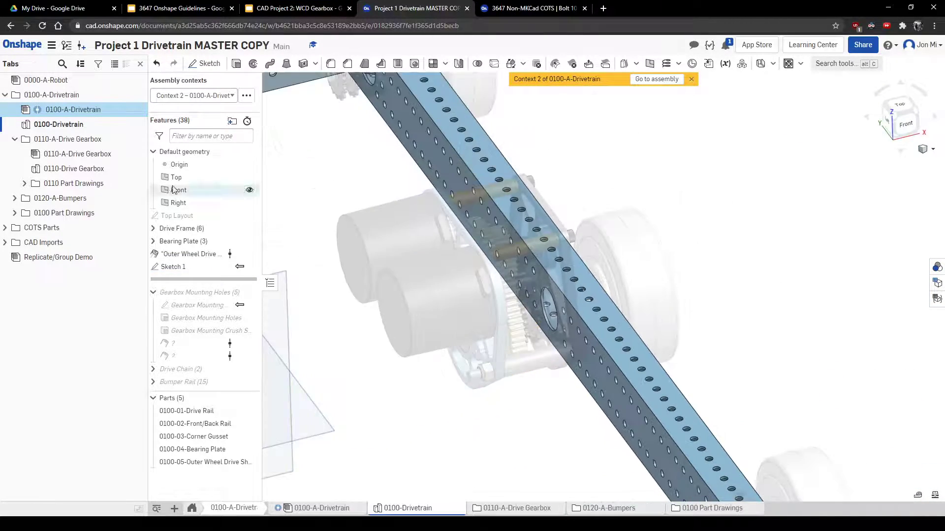
click(82, 173)
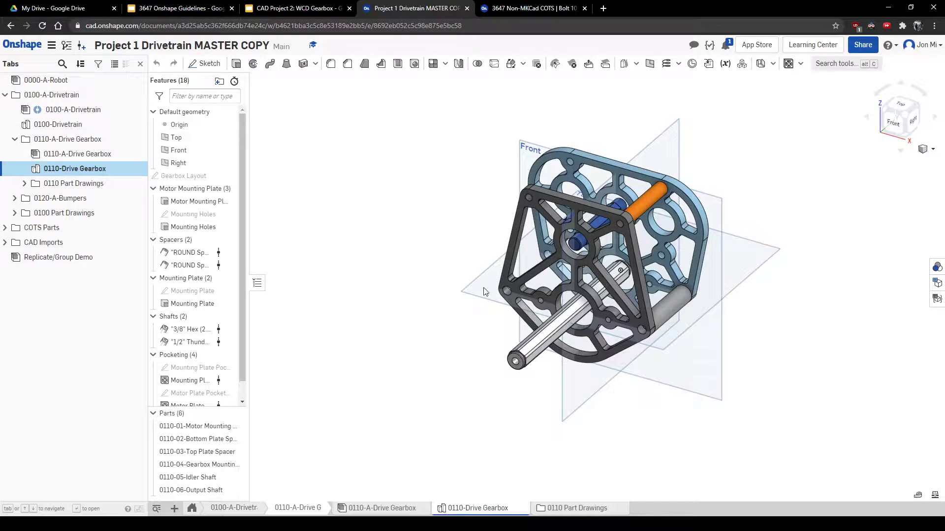
scroll(669, 326, up, 5)
right_click(589, 330)
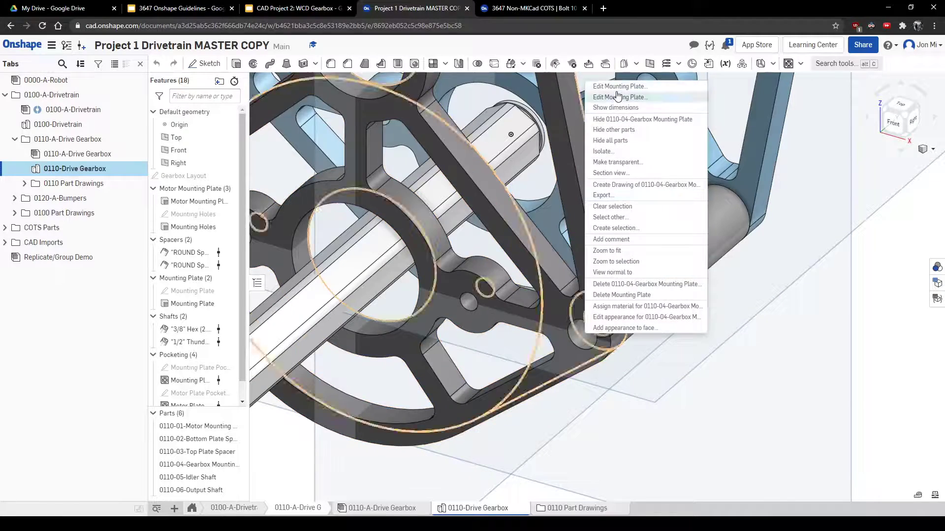
click(616, 95)
click(385, 97)
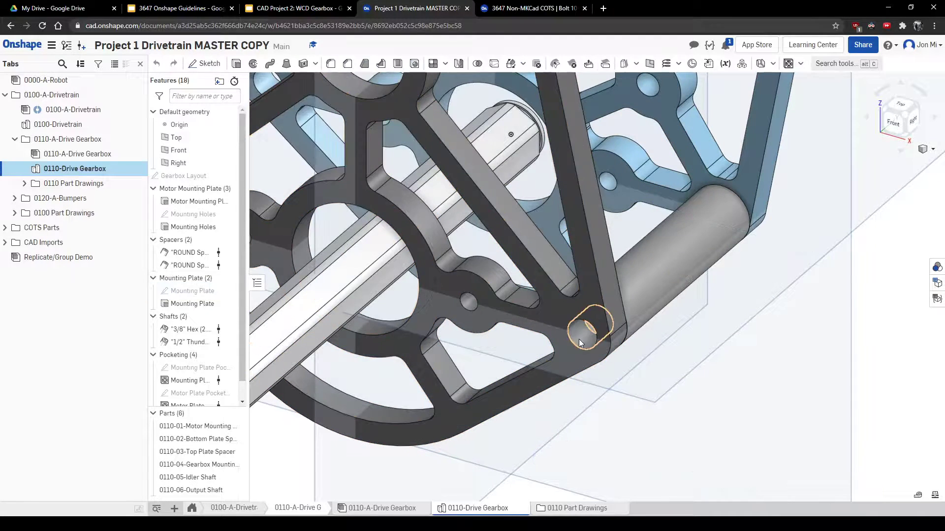
right_click(580, 329)
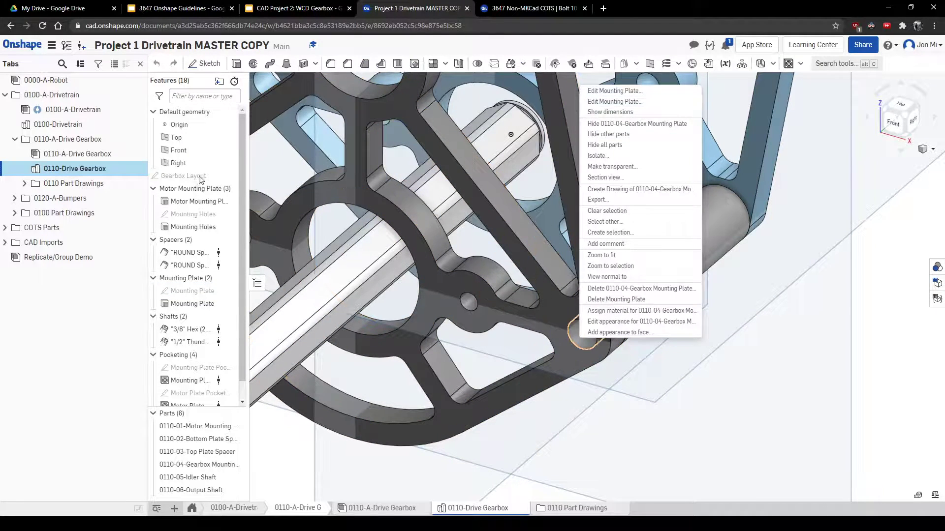
Step: In the Gearbox Layout sketch, set the horizontal distance from the output shaft centre to the lower spacer circle to 2.25 in
right_click(199, 178)
click(221, 182)
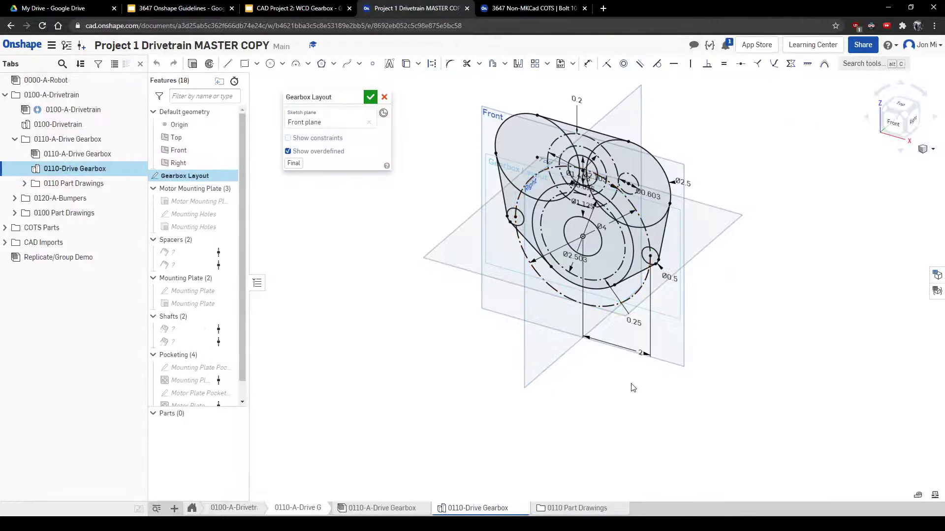
double_click(638, 352)
text(2.25)
key(Return)
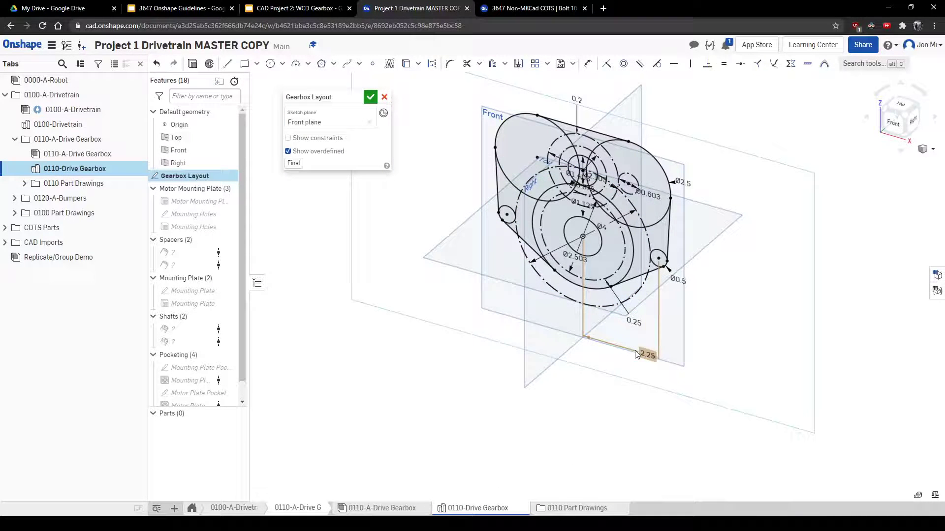
click(370, 98)
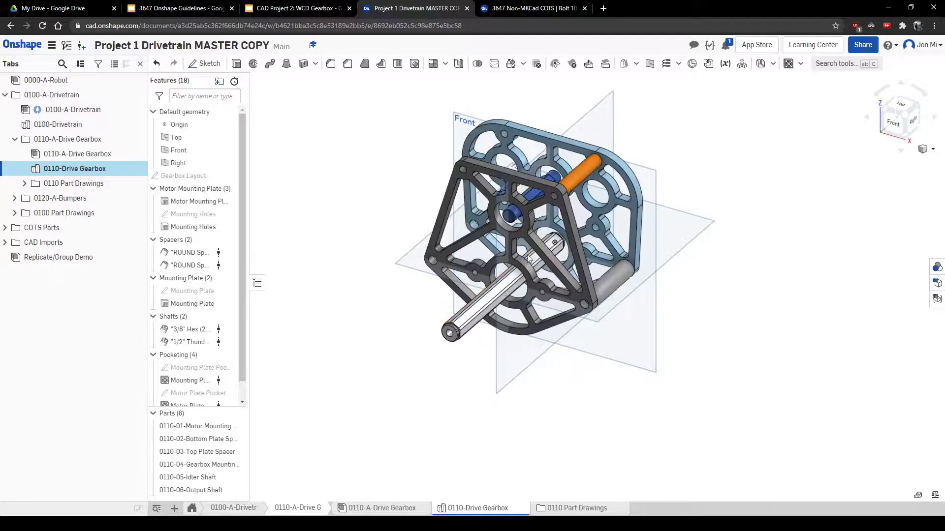
Step: Return to the 0100-Drivetrain part studio and examine the gearbox spacer's position relative to the rail's mounting holes
click(94, 128)
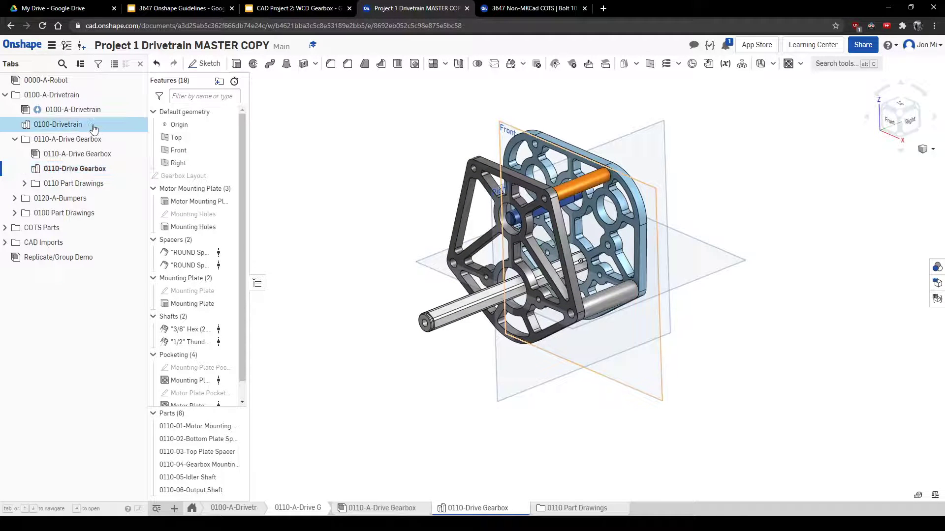
double_click(95, 124)
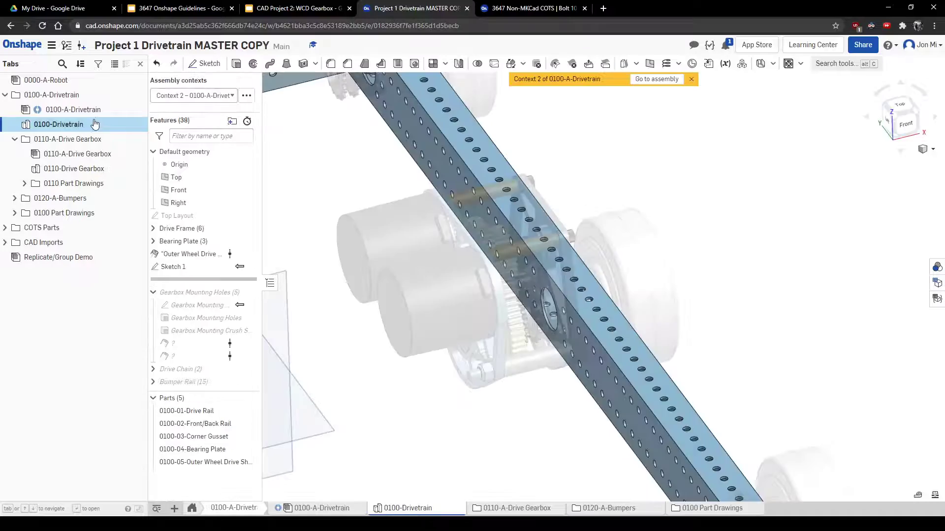
scroll(571, 359, up, 7)
right_drag(570, 360, 598, 323)
scroll(595, 320, down, 6)
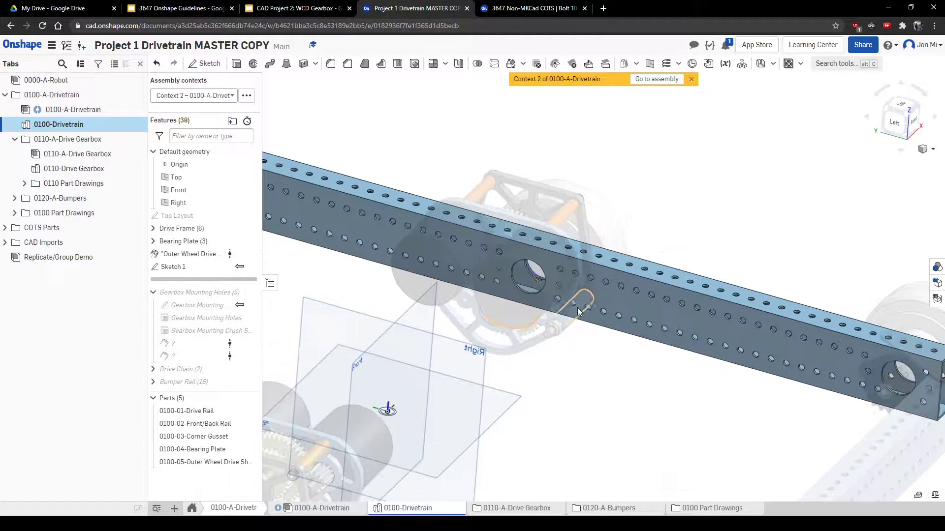
scroll(513, 336, down, 8)
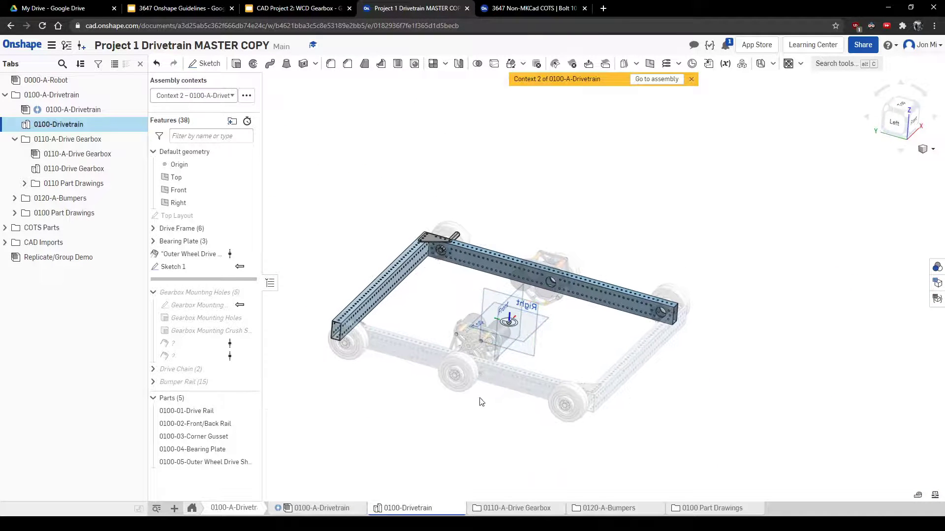
Step: Open the 0100-A-Drivetrain assembly and examine the gearbox's lower spacer position against the drive rail
right_drag(546, 346, 541, 345)
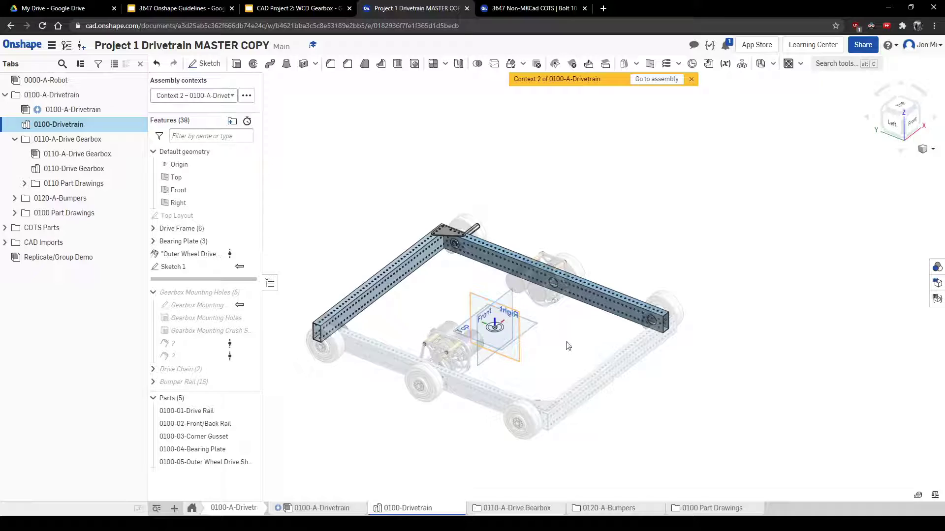
click(94, 110)
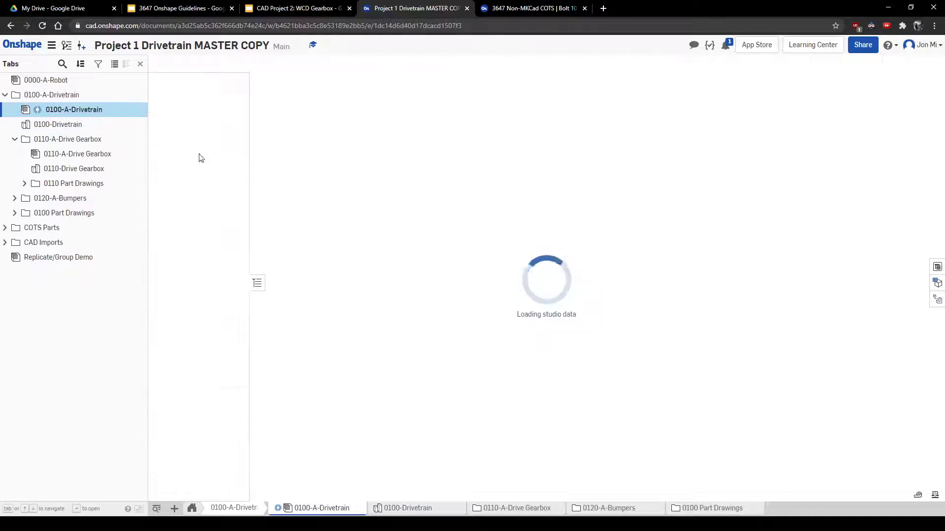
scroll(595, 315, up, 7)
right_drag(576, 319, 581, 443)
scroll(569, 416, up, 3)
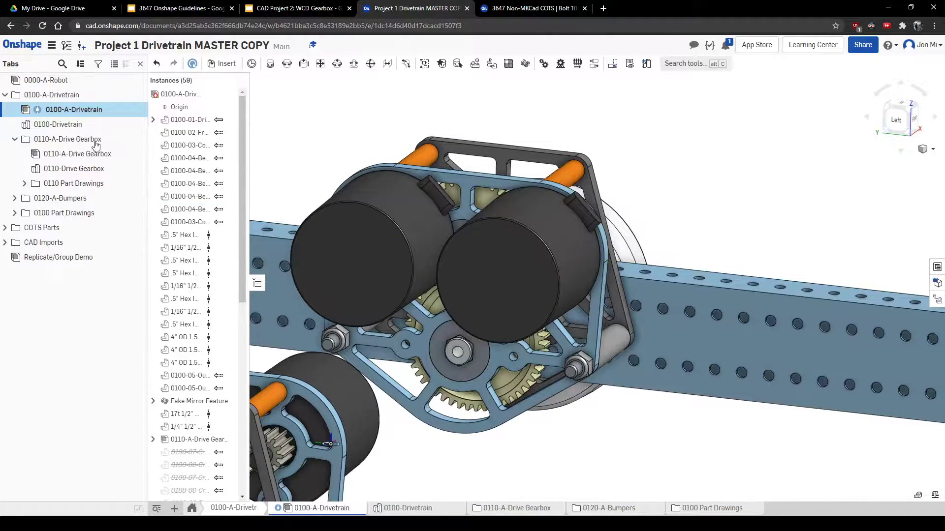
Step: Return to the 0100-Drivetrain part studio and show the available actions for Context 2
click(88, 126)
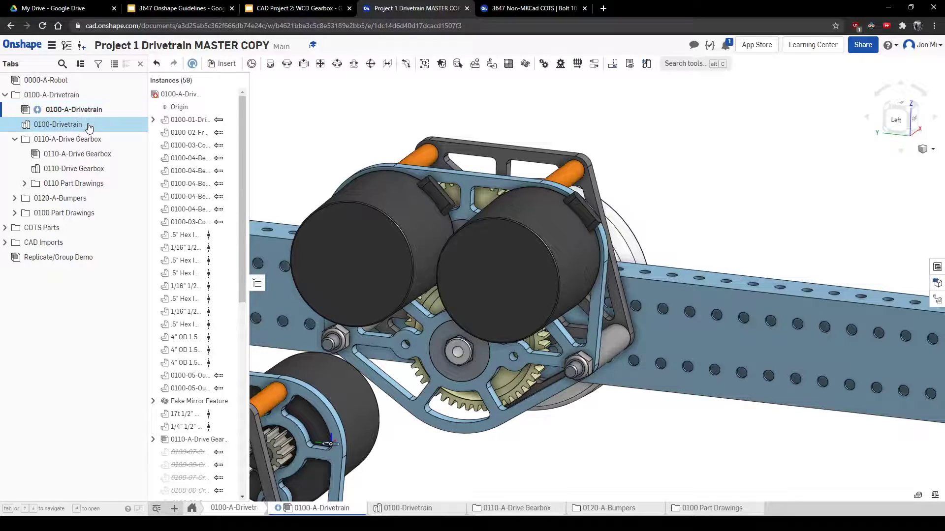
right_drag(570, 317, 511, 306)
click(246, 97)
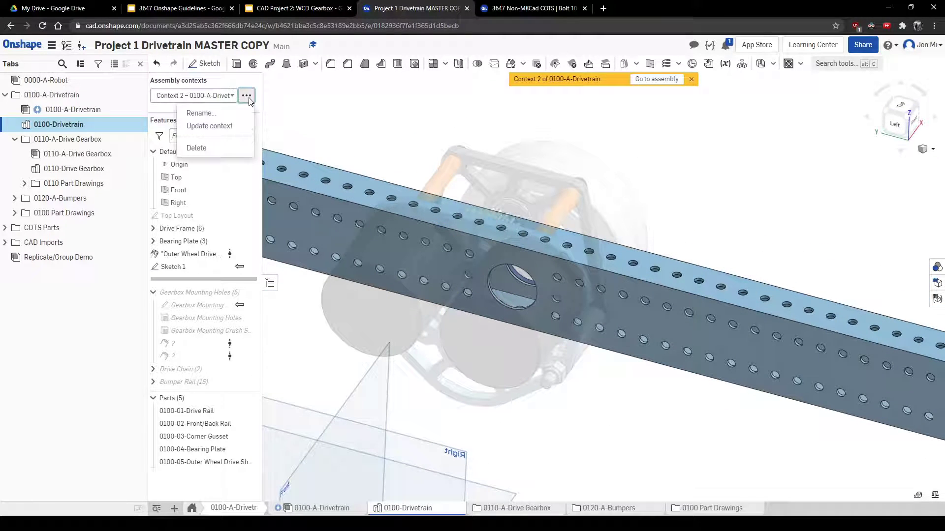
Step: Switch the assembly context to None and back to Context 2
click(226, 90)
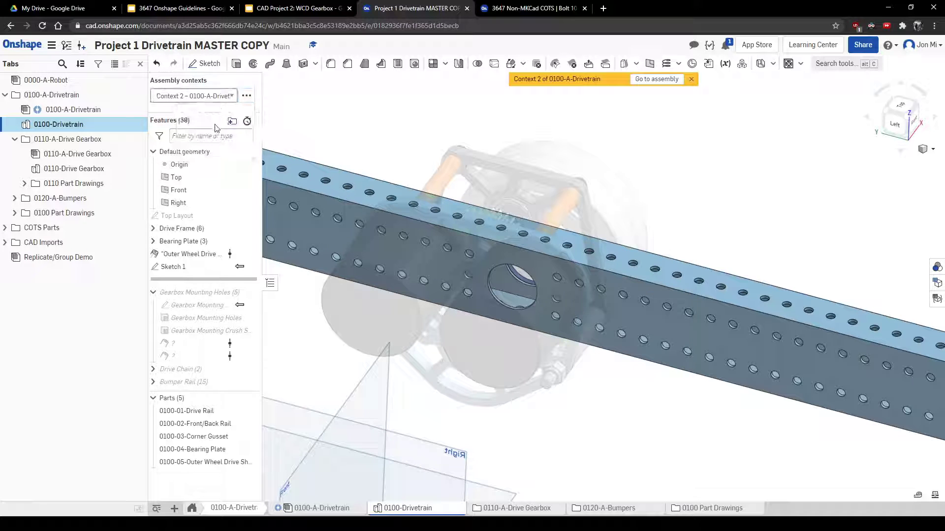
scroll(492, 278, down, 6)
right_drag(470, 279, 452, 271)
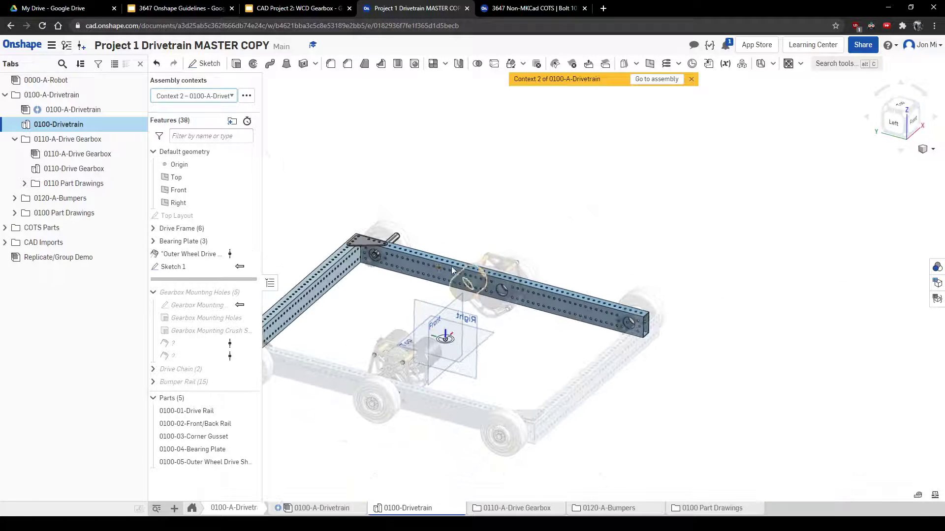
click(184, 110)
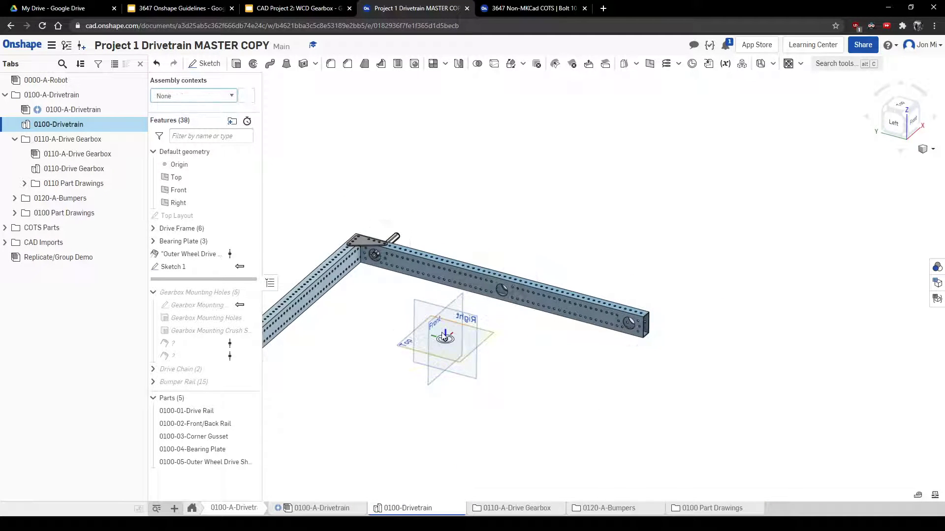
click(198, 130)
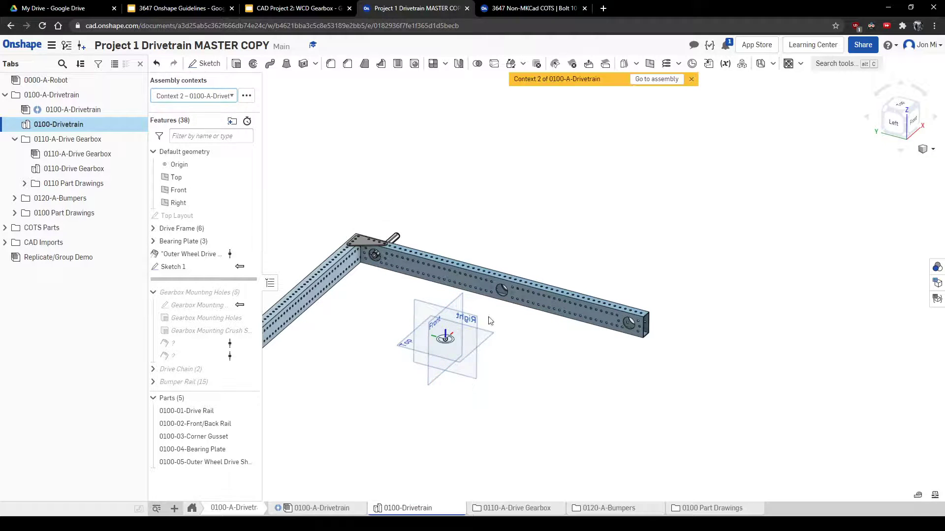
Step: Update Context 2 to the assembly's current state and inspect the gearbox spacer behind the rail
scroll(496, 323, up, 5)
scroll(492, 195, up, 5)
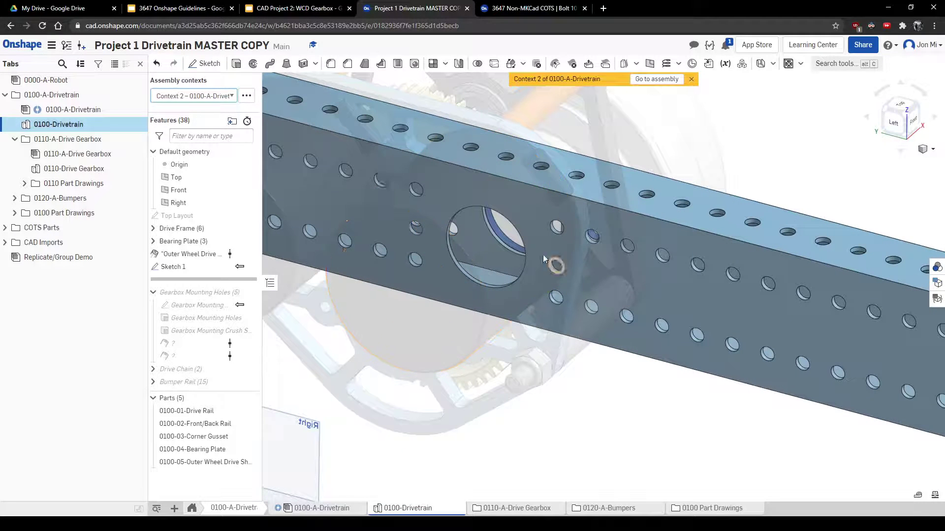
click(246, 95)
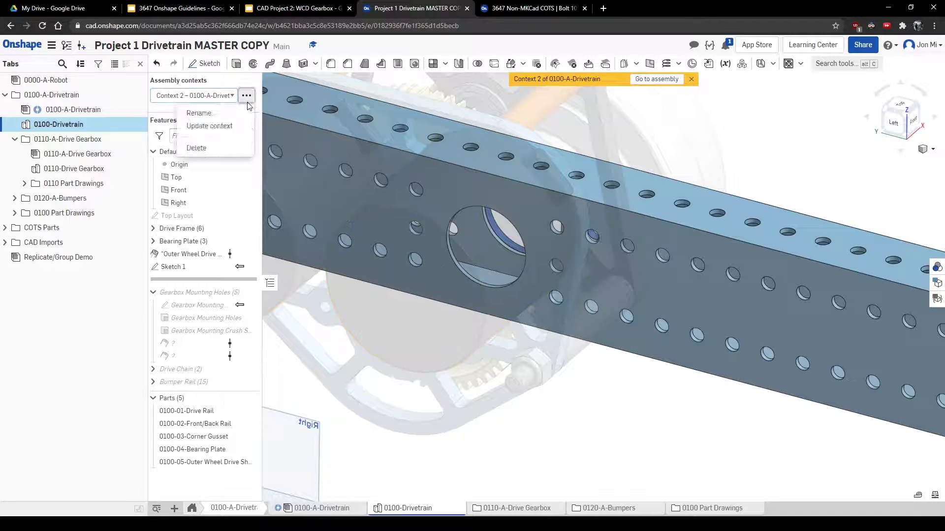
click(236, 129)
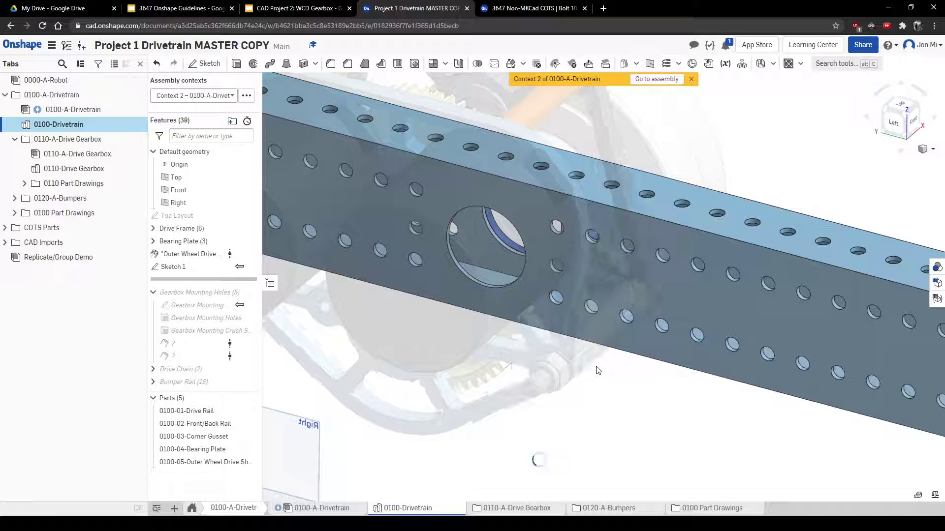
scroll(598, 370, down, 5)
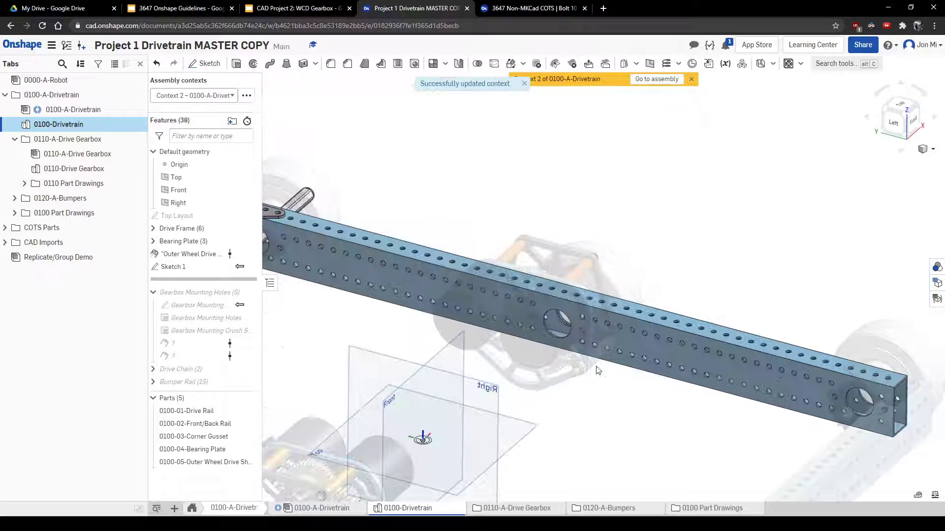
scroll(607, 306, up, 5)
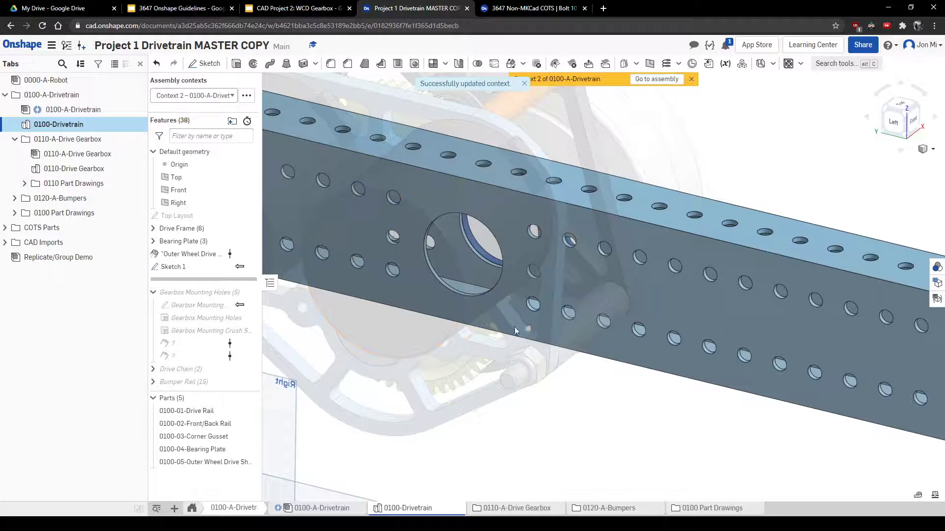
Step: Inspect Sketch 1's mounting holes and their horizontal distance dimension, leaving the sketch without saving changes
right_click(631, 292)
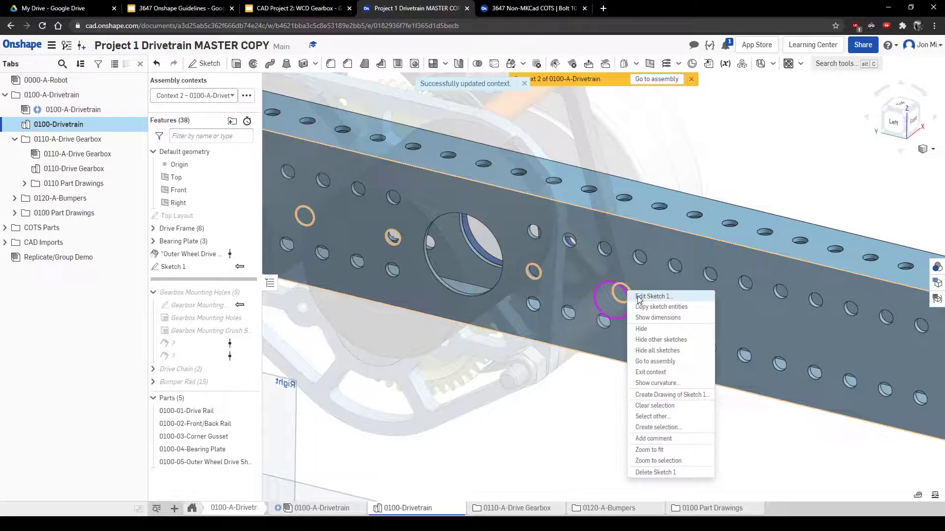
click(645, 296)
scroll(600, 324, down, 6)
scroll(583, 368, up, 7)
drag(596, 349, 594, 373)
scroll(624, 373, down, 3)
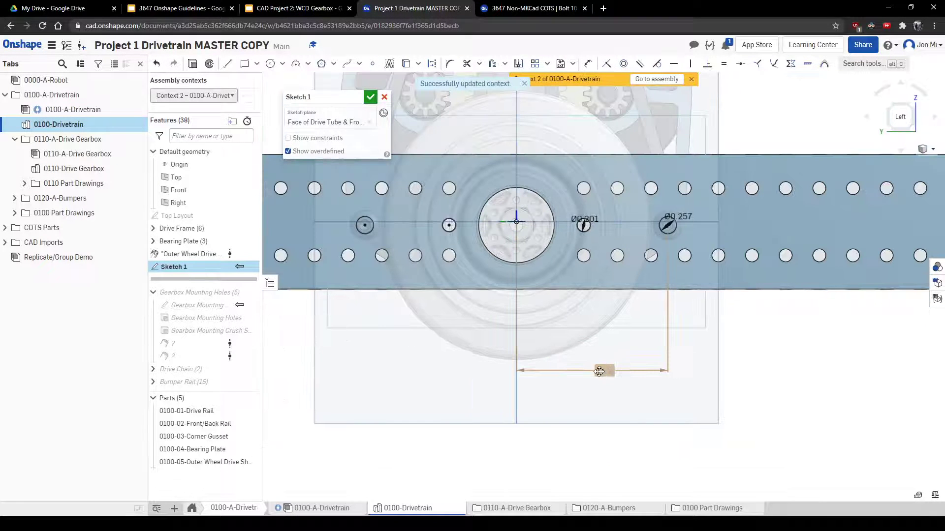
scroll(531, 179, down, 3)
click(385, 98)
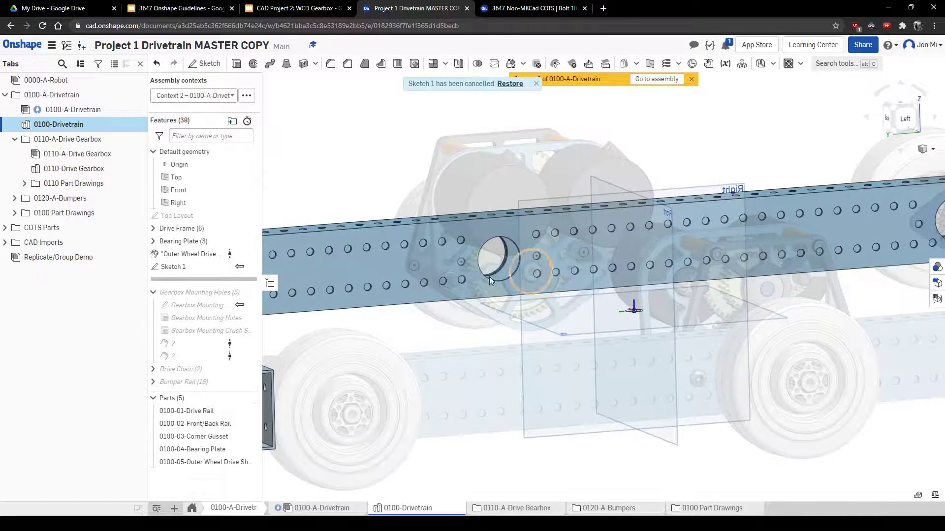
Step: In the 0110-Drive Gearbox part studio's Gearbox Layout sketch, set the horizontal distance from the output shaft centre to the lower spacer circle to 2 in
click(100, 111)
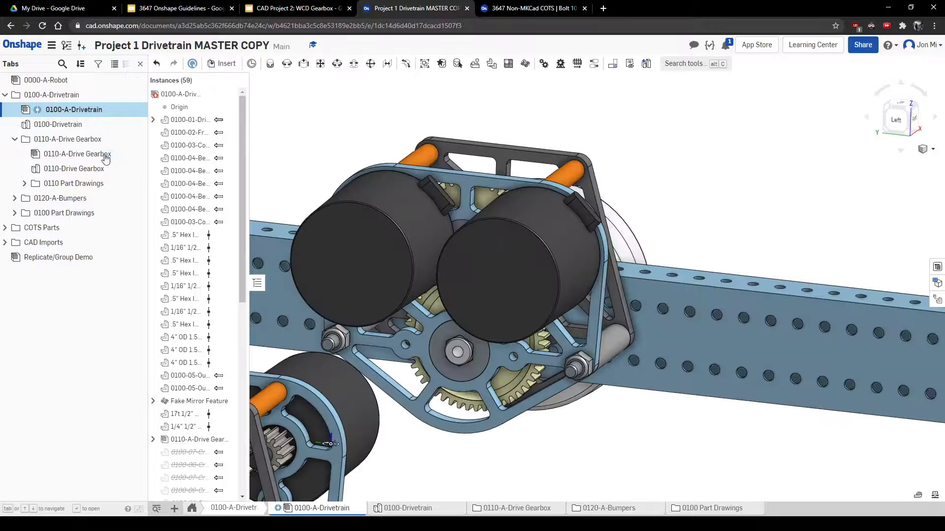
click(105, 156)
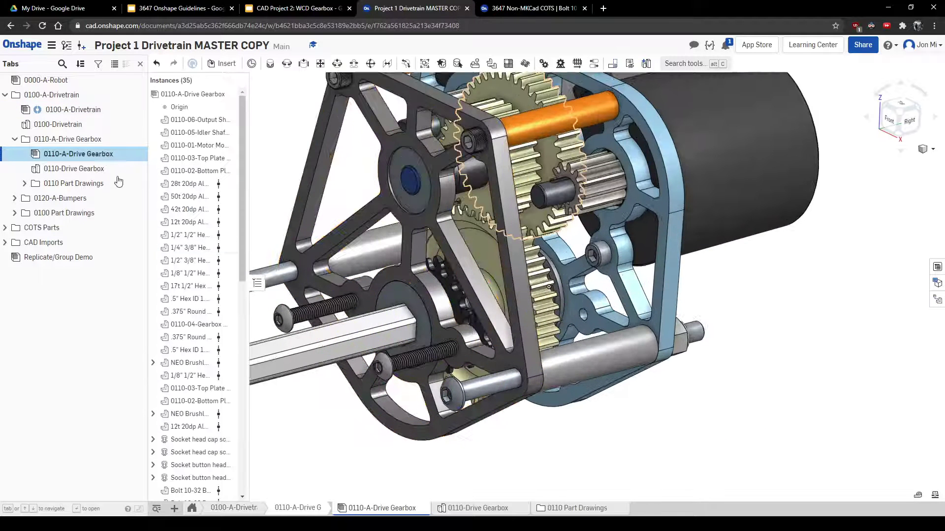
click(117, 170)
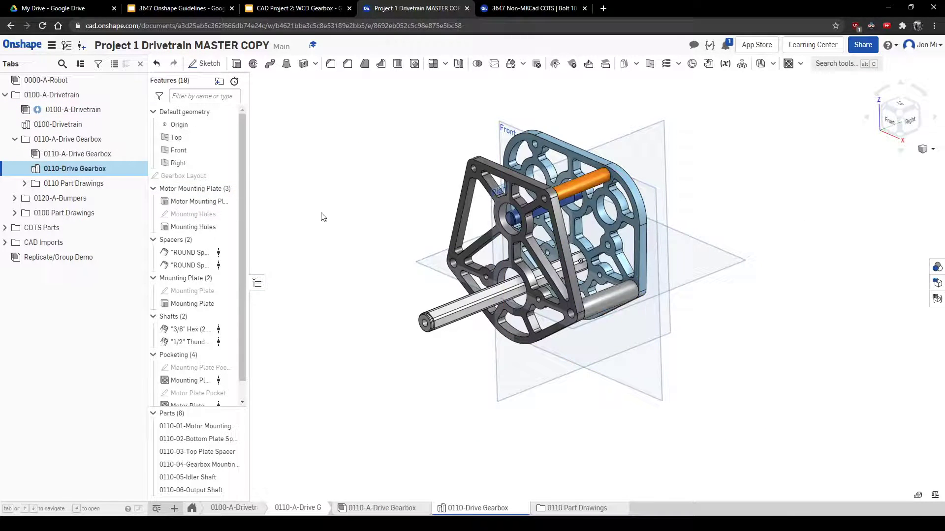
right_click(197, 177)
click(206, 193)
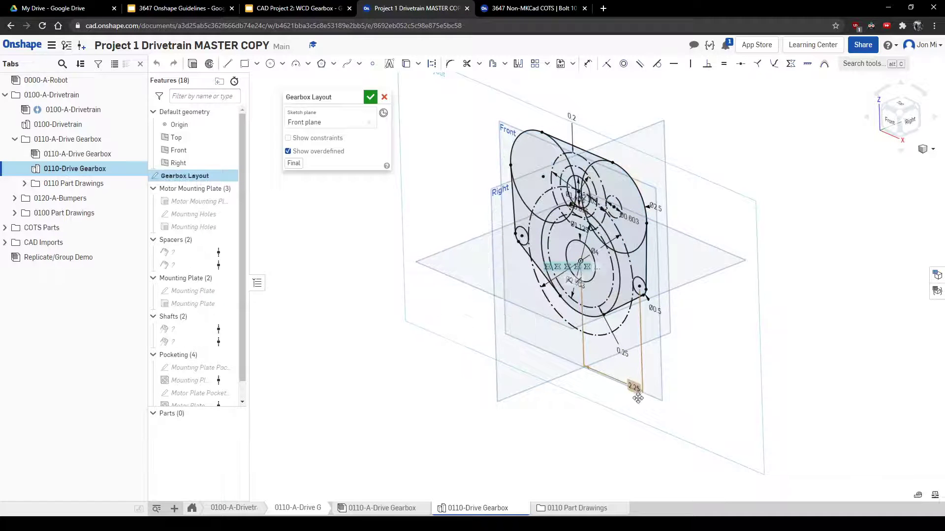
double_click(636, 392)
text(2)
key(Return)
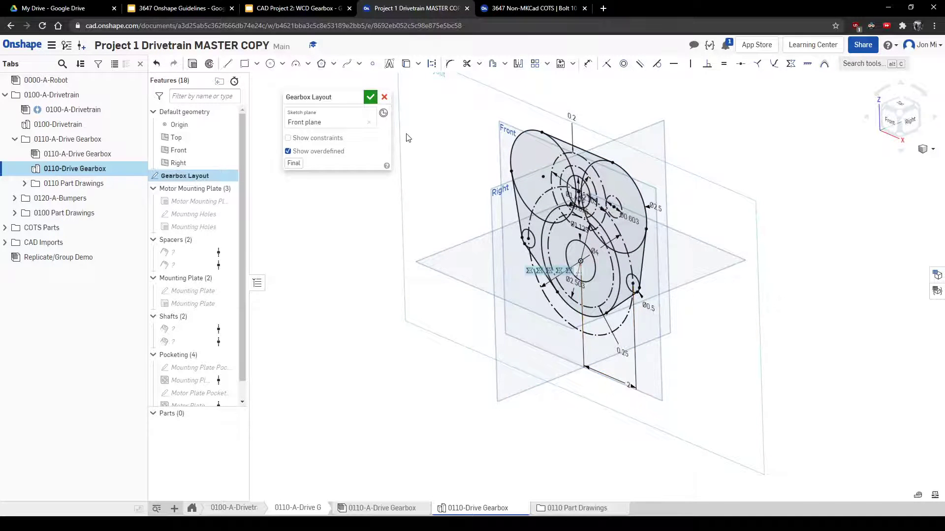
click(370, 97)
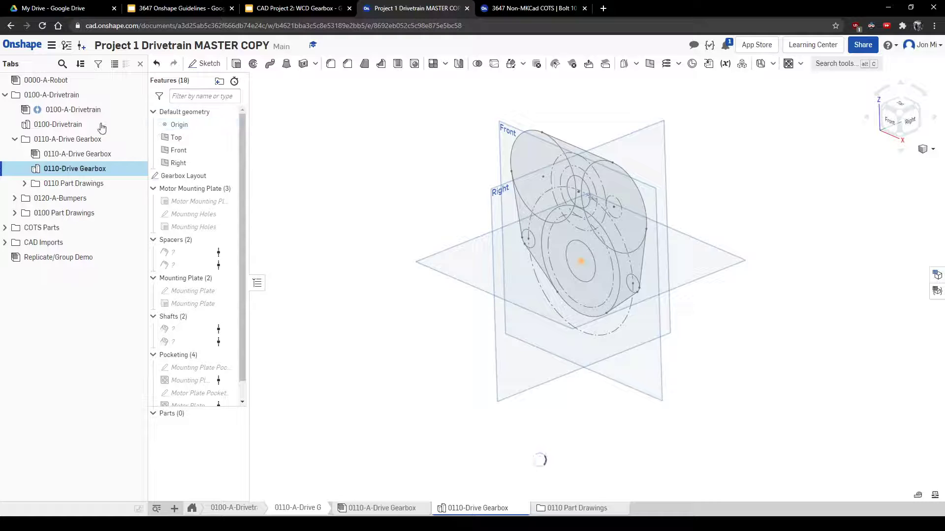
Step: Return to the 0100-Drivetrain part studio and examine the gearbox spacer in Context 2 against the rail's holes
click(98, 112)
click(93, 126)
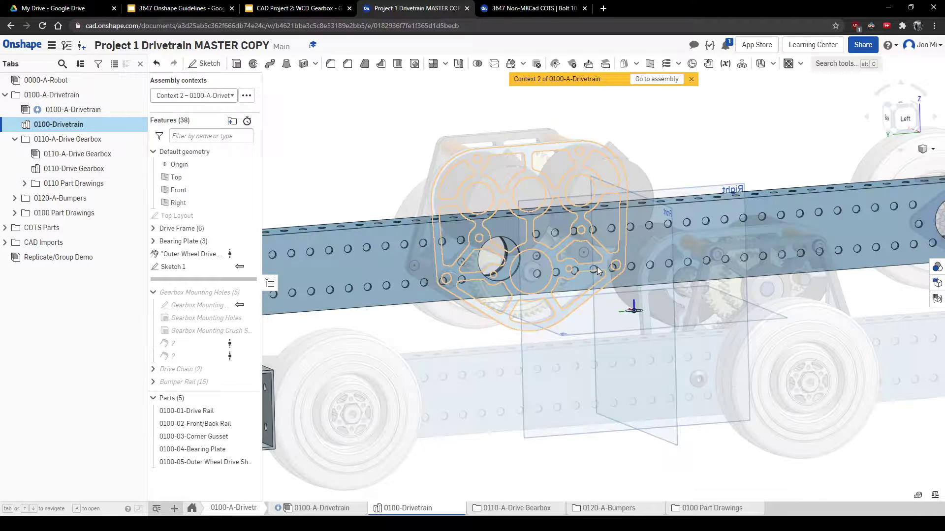
scroll(598, 268, down, 3)
right_drag(597, 268, 504, 279)
scroll(540, 281, up, 6)
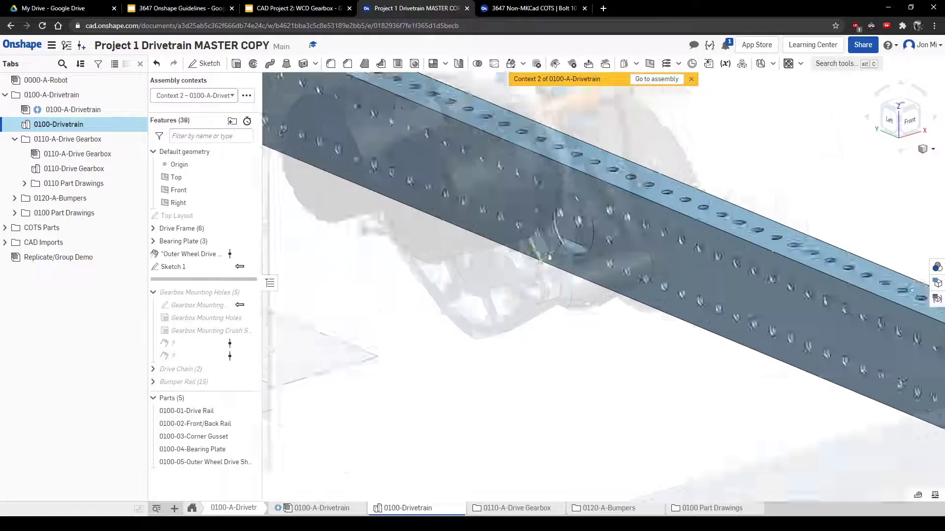
Step: Open the 0100-A-Drivetrain assembly and inspect the gearbox with its repositioned lower spacers
click(72, 113)
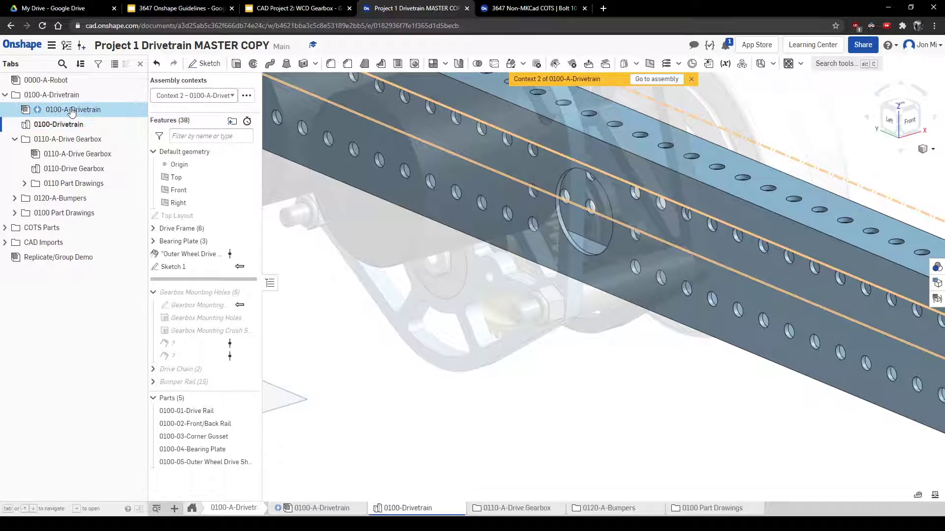
click(75, 113)
scroll(594, 359, up, 2)
right_drag(593, 360, 569, 360)
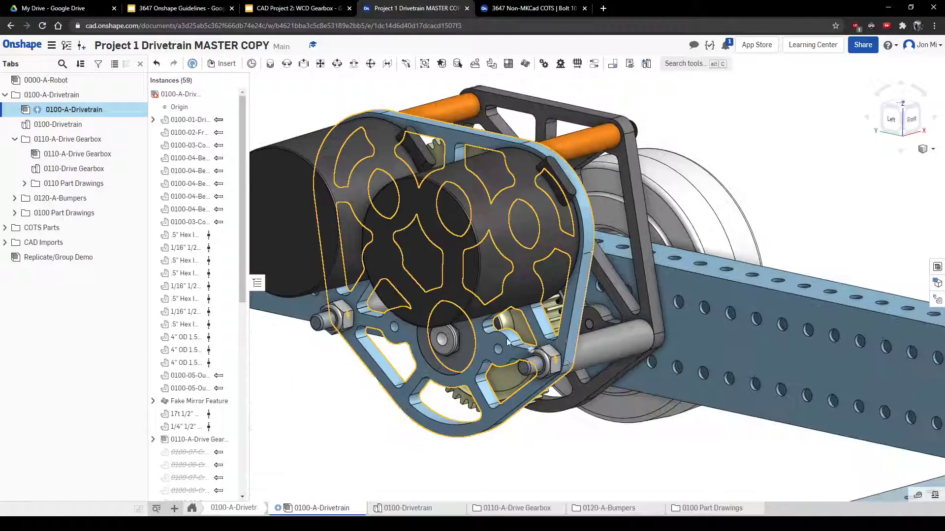
Step: Return to the 0100-Drivetrain part studio and update Context 2 with the modified gearbox
click(85, 127)
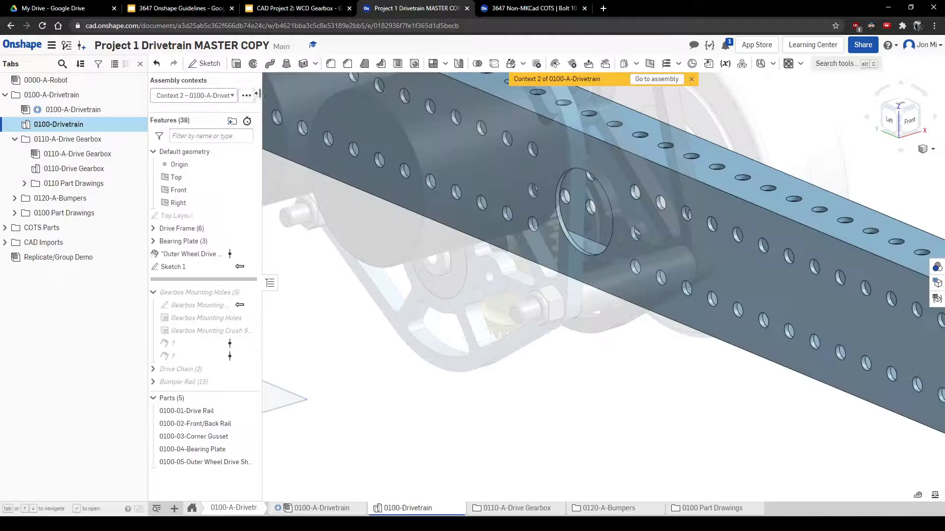
click(247, 95)
click(239, 129)
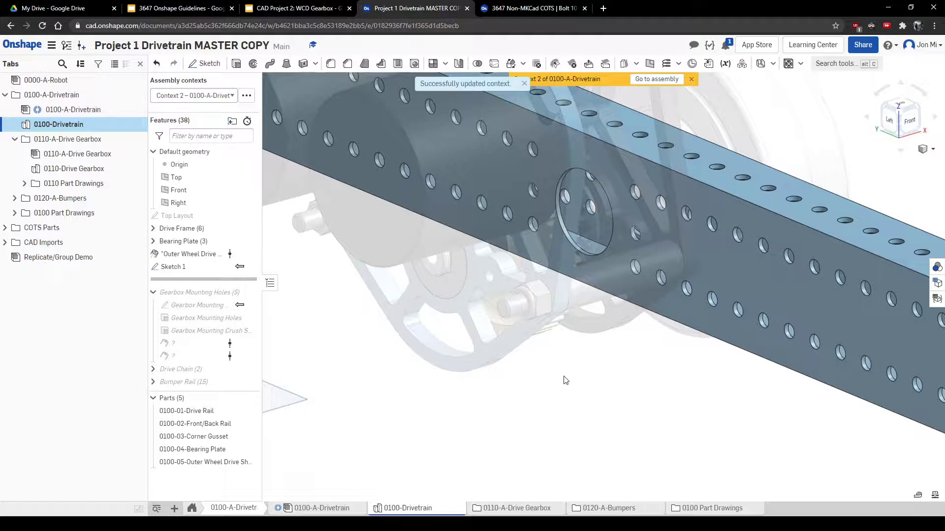
Step: Open Sketch 1 for editing, check its mounting holes against the updated gearbox context, and accept the sketch
right_click(690, 260)
click(696, 259)
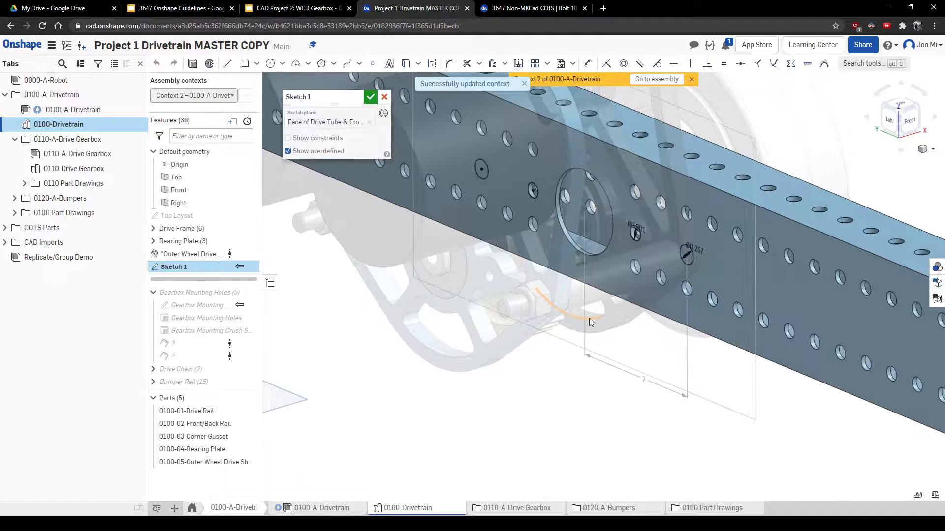
scroll(589, 317, down, 5)
key(n)
right_drag(604, 291, 445, 208)
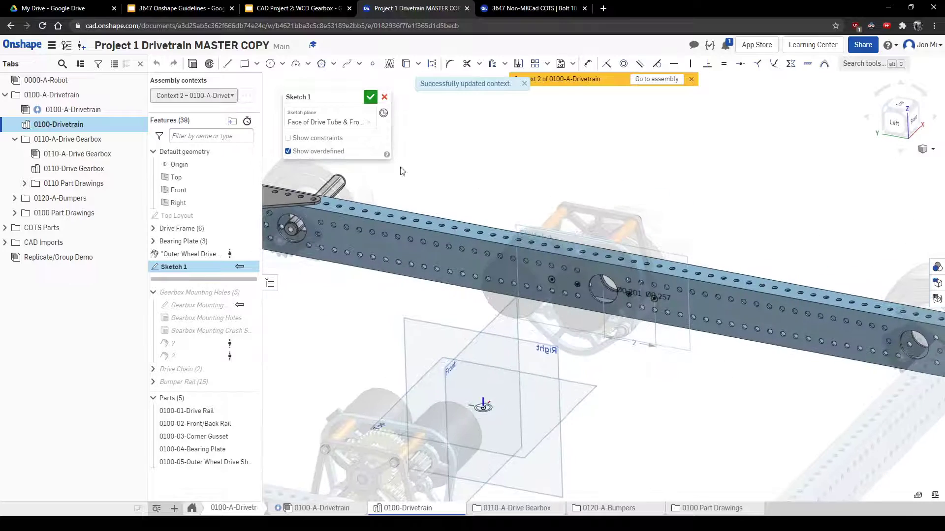
click(368, 98)
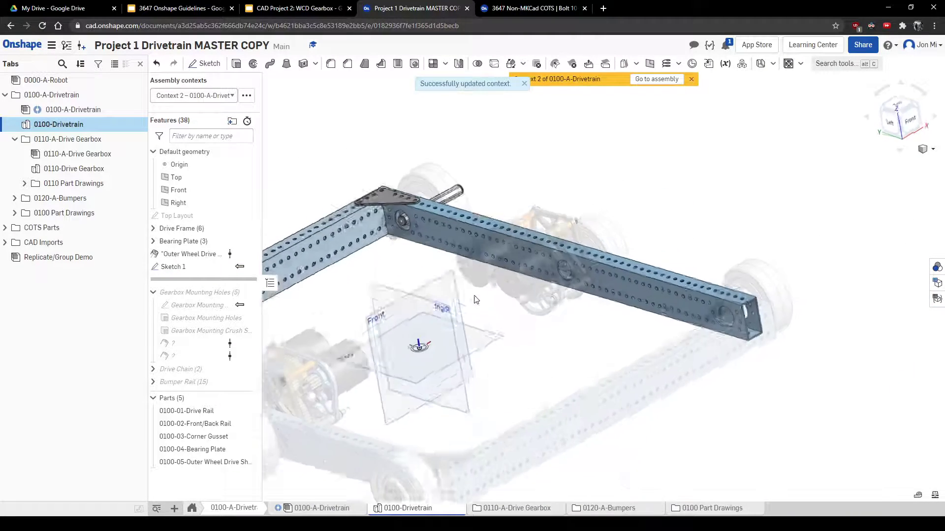
Step: Examine Sketch 1's in-context references on the gearbox spacer against the rail's hole pattern
scroll(486, 303, up, 8)
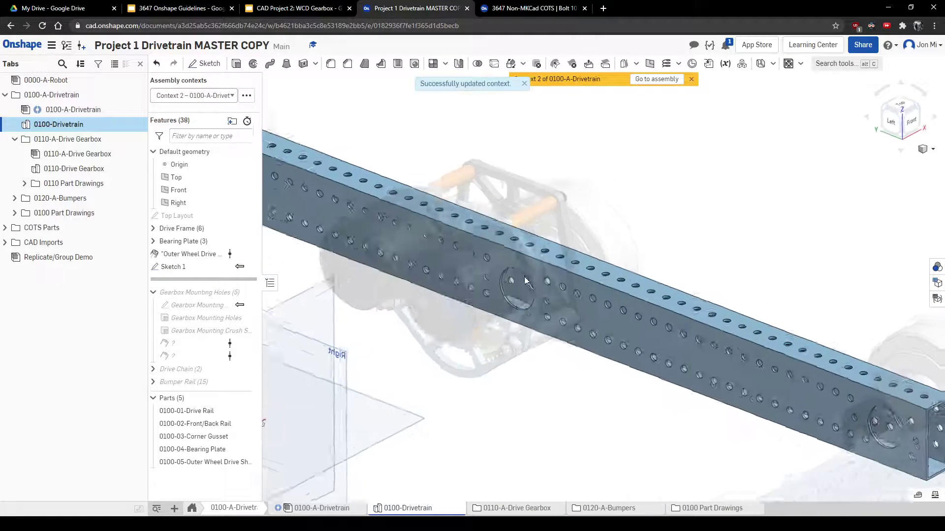
scroll(554, 295, up, 3)
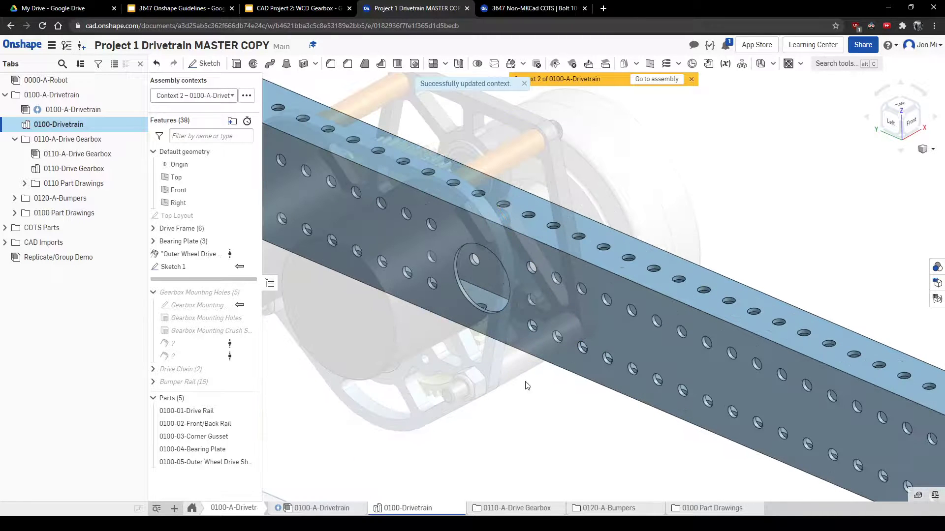
scroll(526, 385, down, 5)
scroll(526, 385, down, 2)
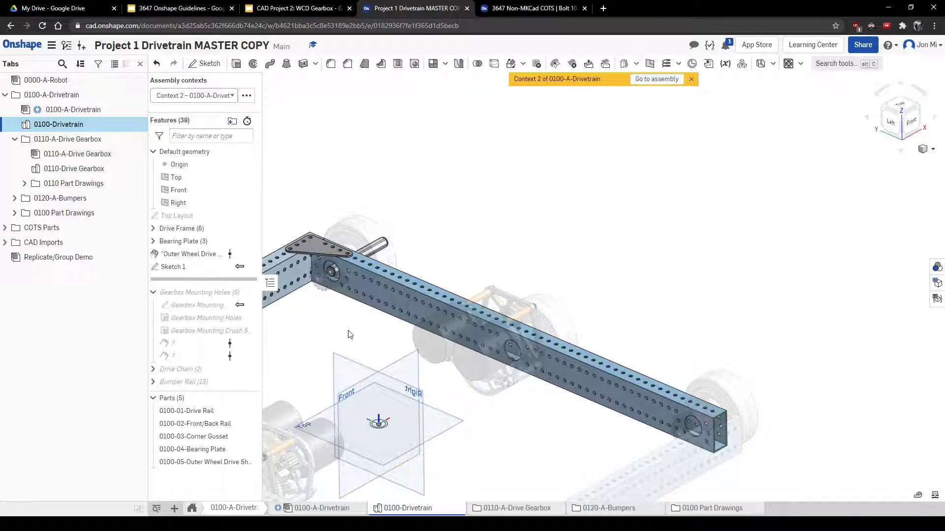
click(240, 267)
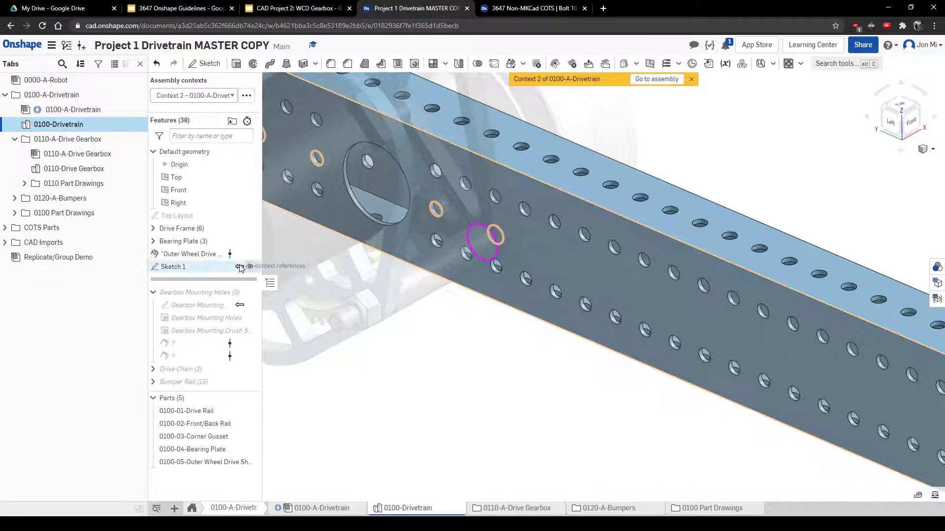
scroll(446, 187, up, 3)
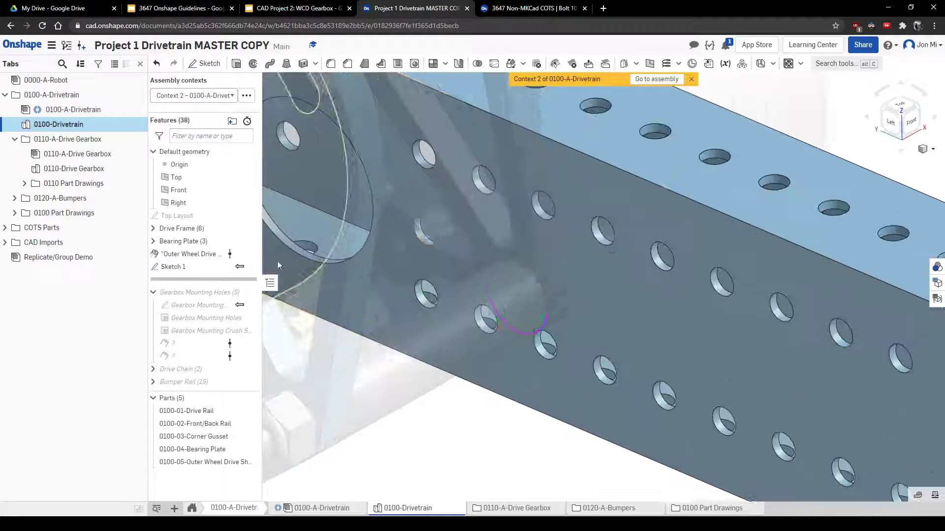
click(240, 266)
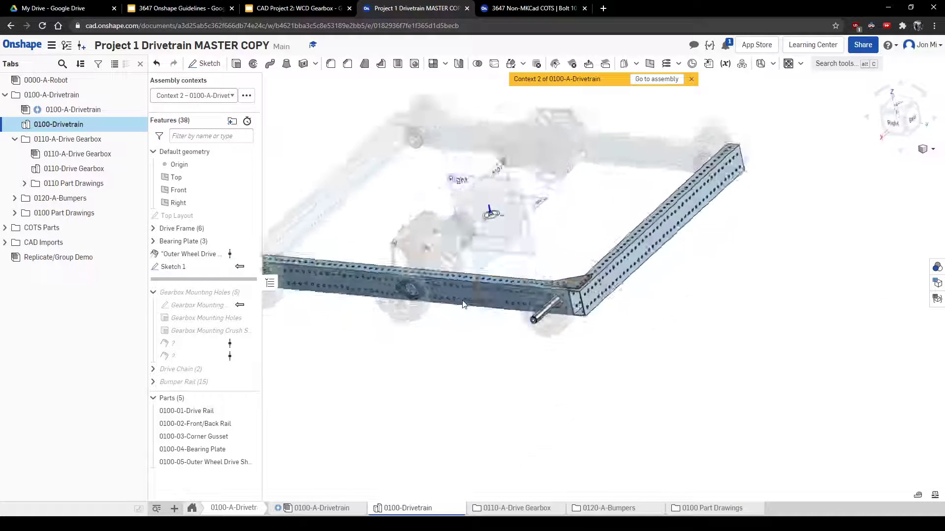